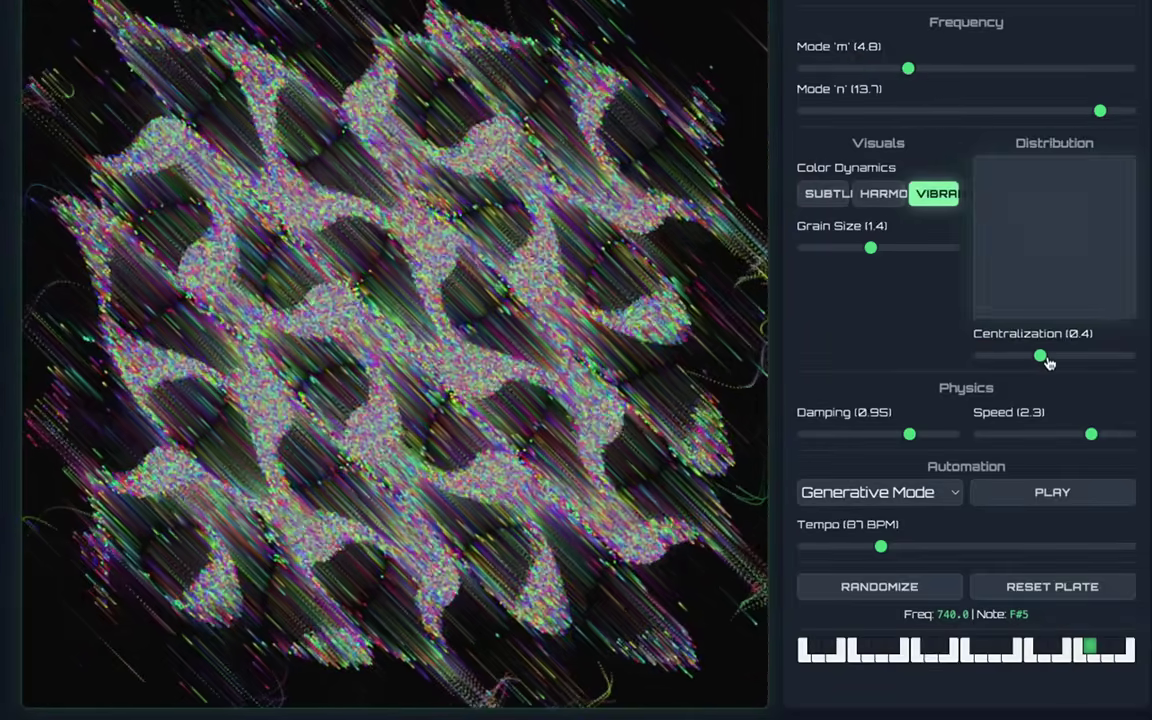
# Settle centralization at 0.6 after briefly trying 0.3.
pyautogui.moveTo(1044, 357); pyautogui.dragTo(1070, 357)
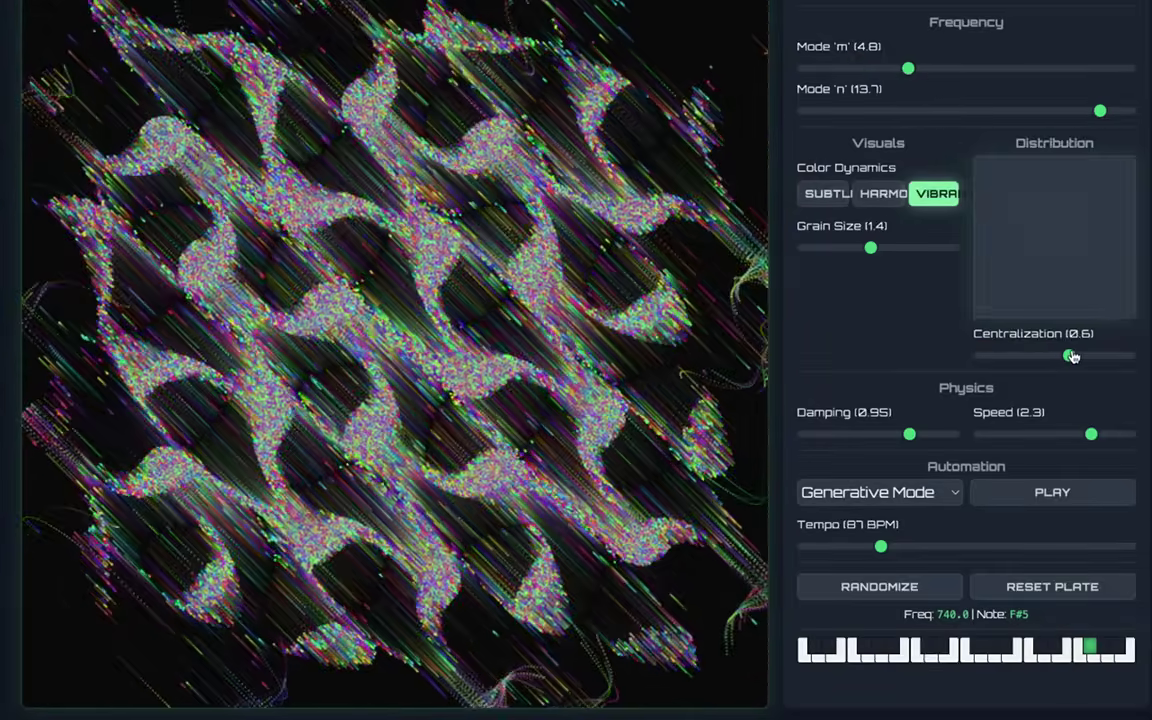
pyautogui.click(1026, 357)
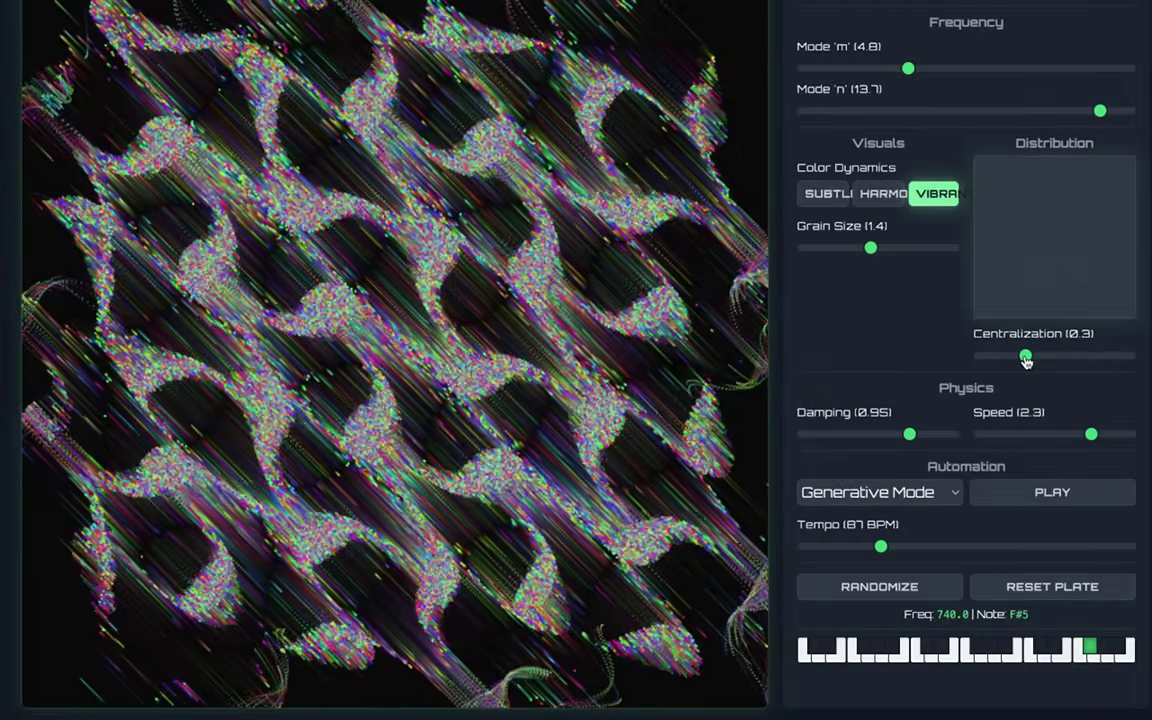
pyautogui.moveTo(1026, 357); pyautogui.dragTo(1062, 357)
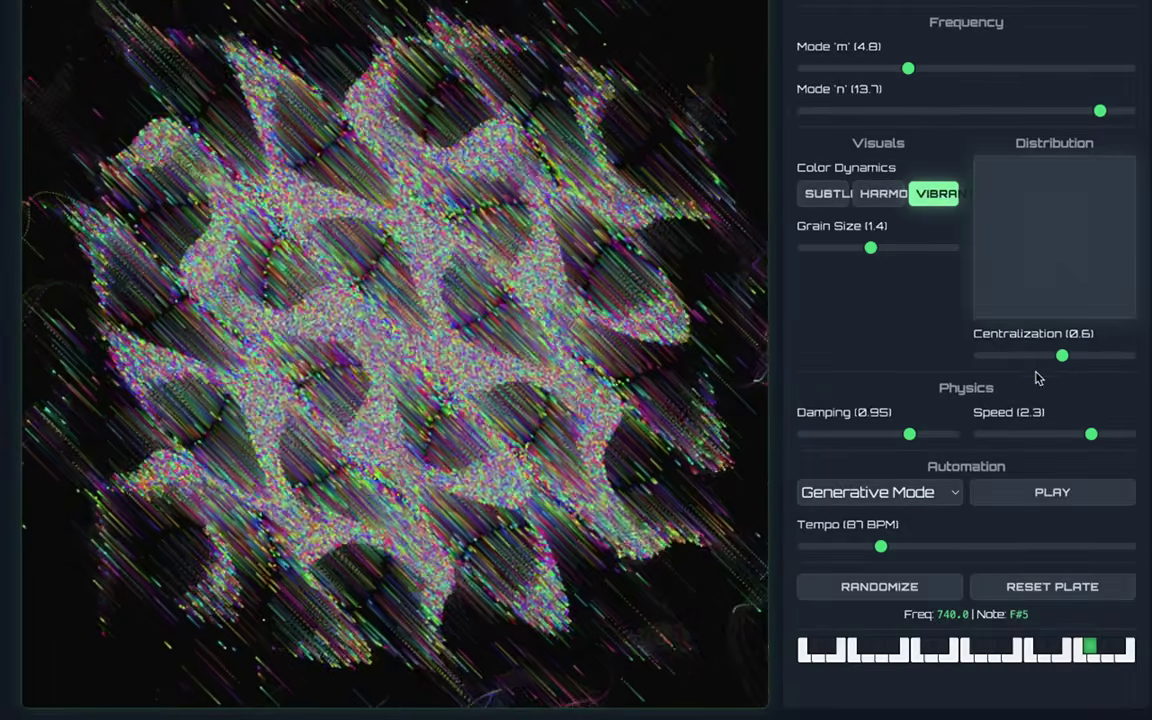
# Set mode m to 10.3 and finish with a grain size of 0.7.
pyautogui.moveTo(872, 248); pyautogui.dragTo(922, 250)
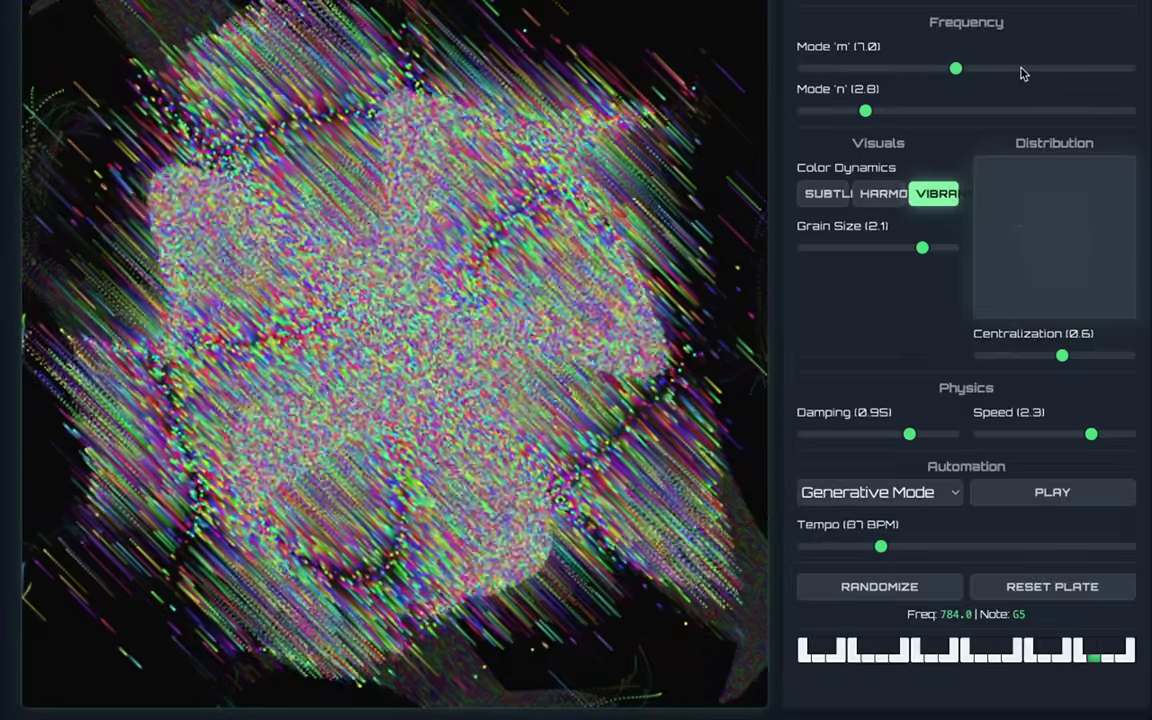
pyautogui.click(1024, 68)
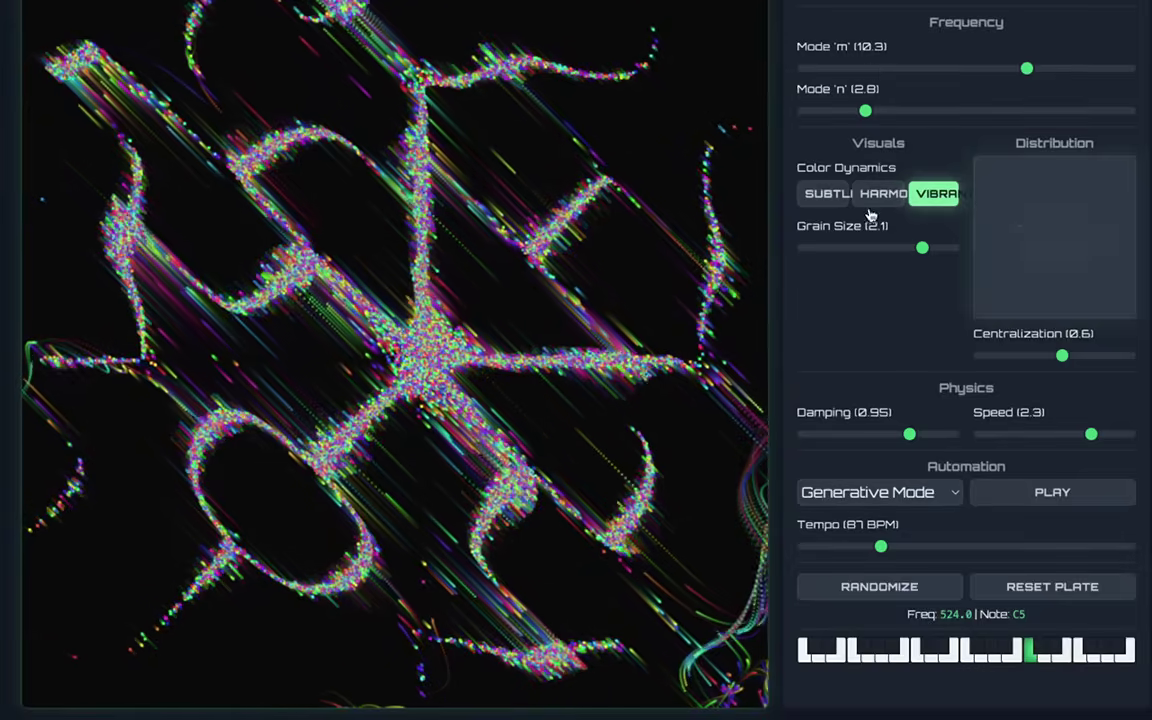
pyautogui.moveTo(840, 256); pyautogui.dragTo(822, 256)
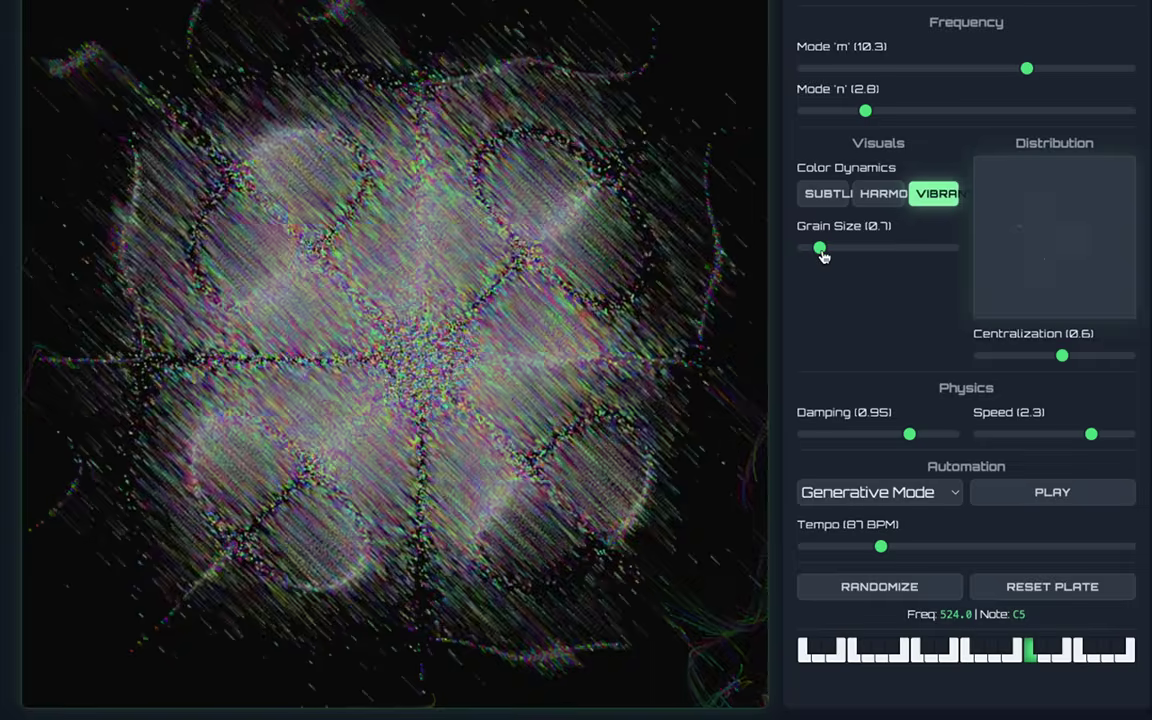
# Set damping to 0.92, particle speed to 2.6 and grain size to 1.8.
pyautogui.click(846, 434)
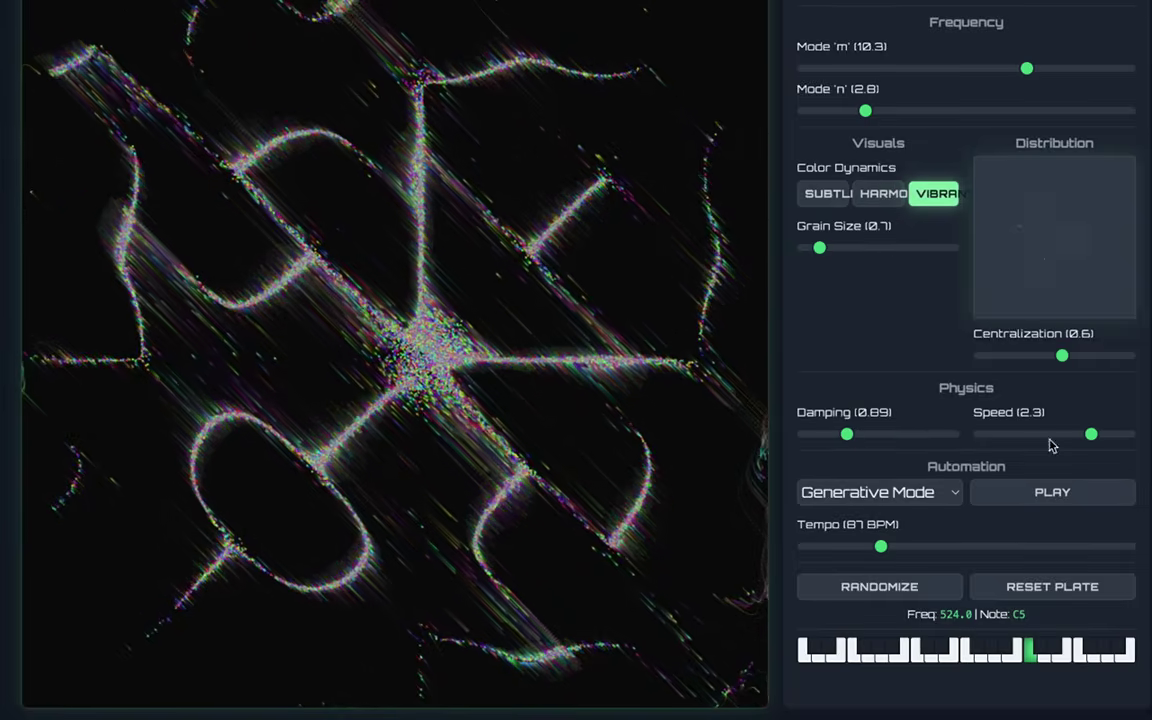
pyautogui.click(1018, 435)
pyautogui.moveTo(1021, 438); pyautogui.dragTo(1107, 434)
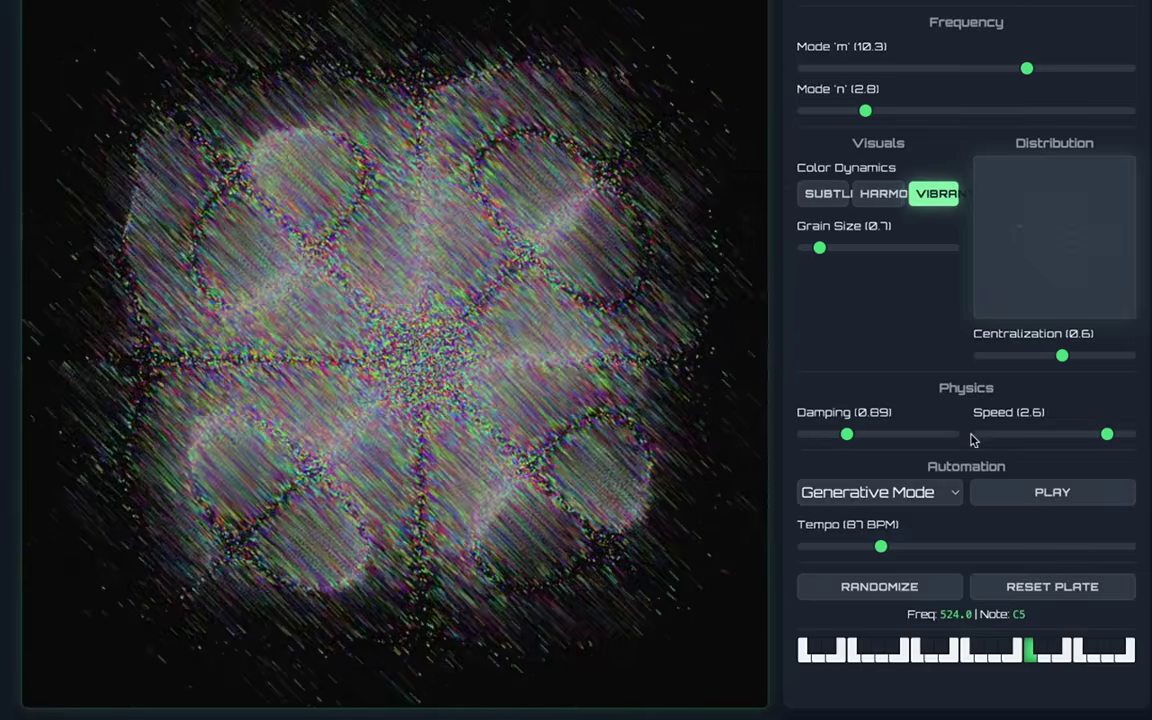
pyautogui.click(900, 437)
pyautogui.moveTo(901, 440); pyautogui.dragTo(825, 438)
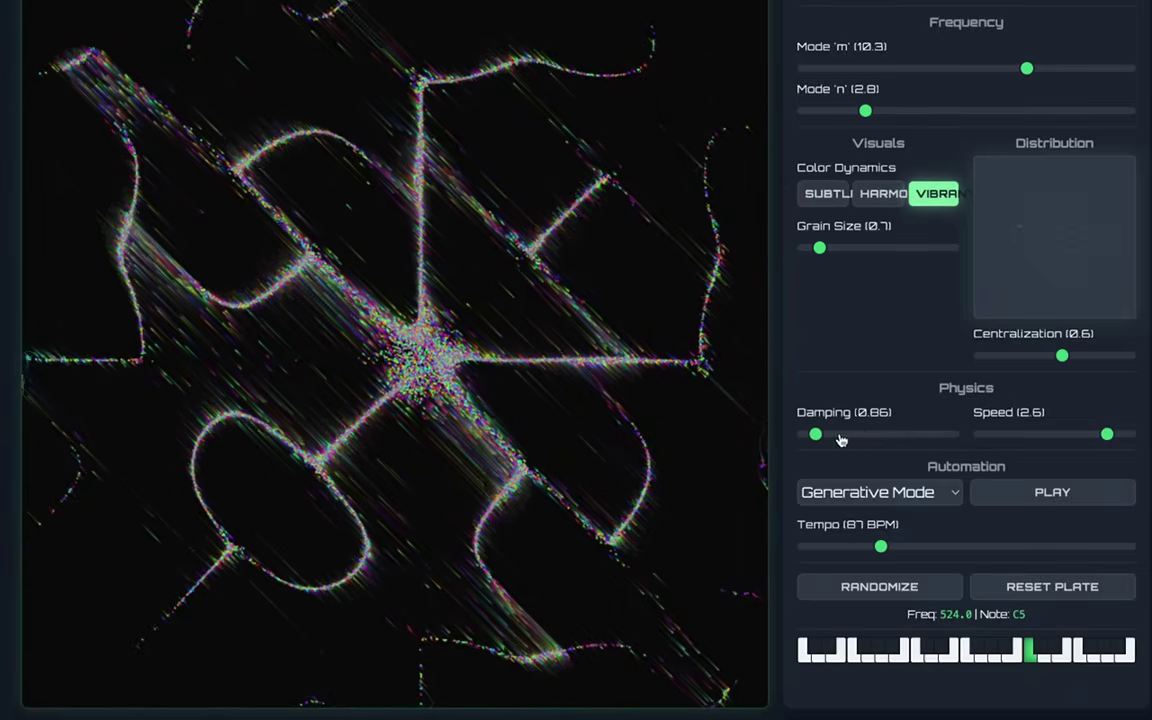
pyautogui.click(877, 436)
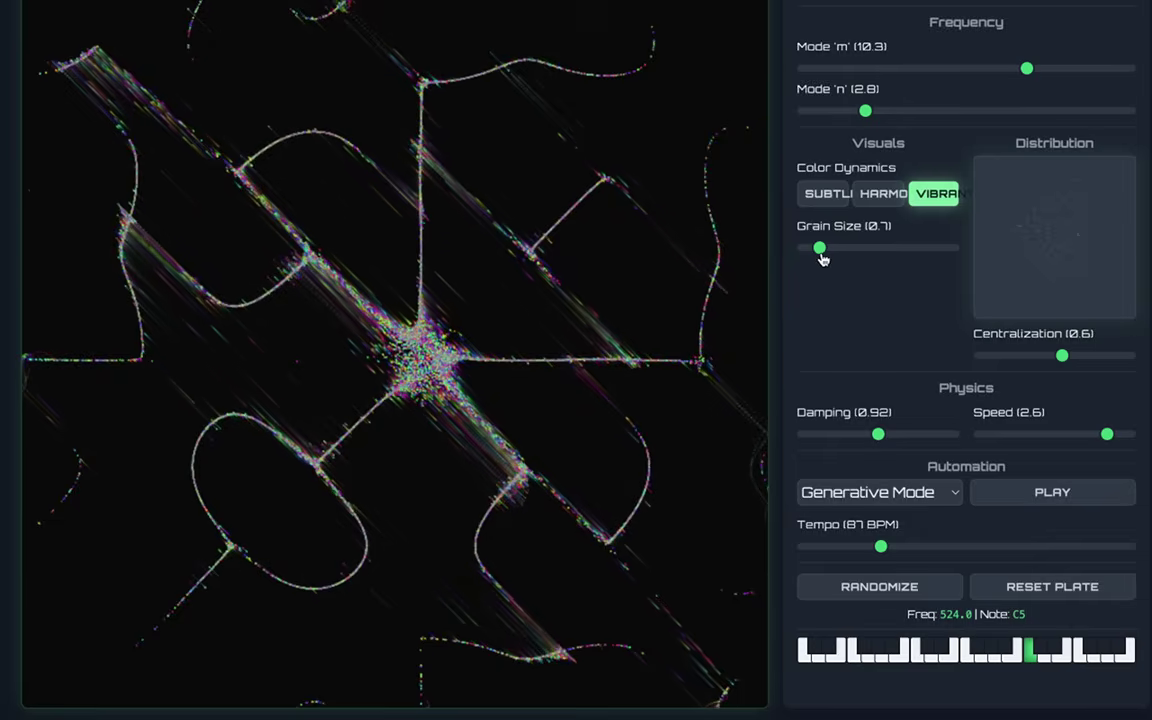
pyautogui.moveTo(823, 257); pyautogui.dragTo(864, 259)
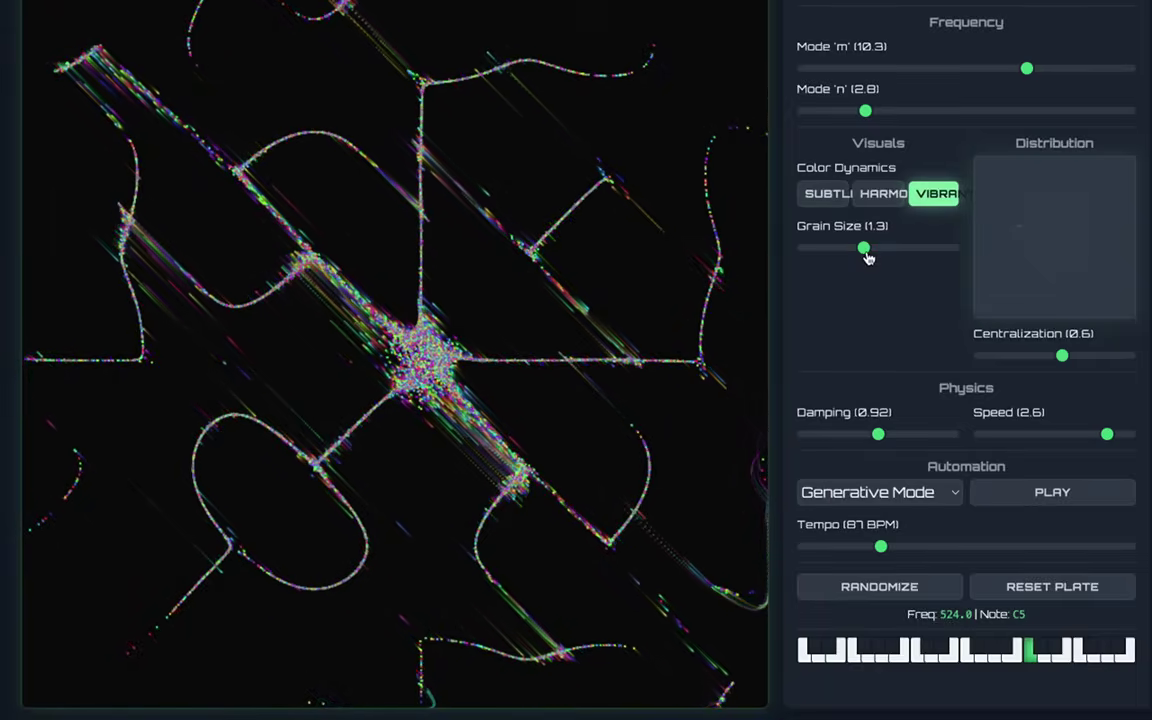
pyautogui.moveTo(868, 258); pyautogui.dragTo(901, 255)
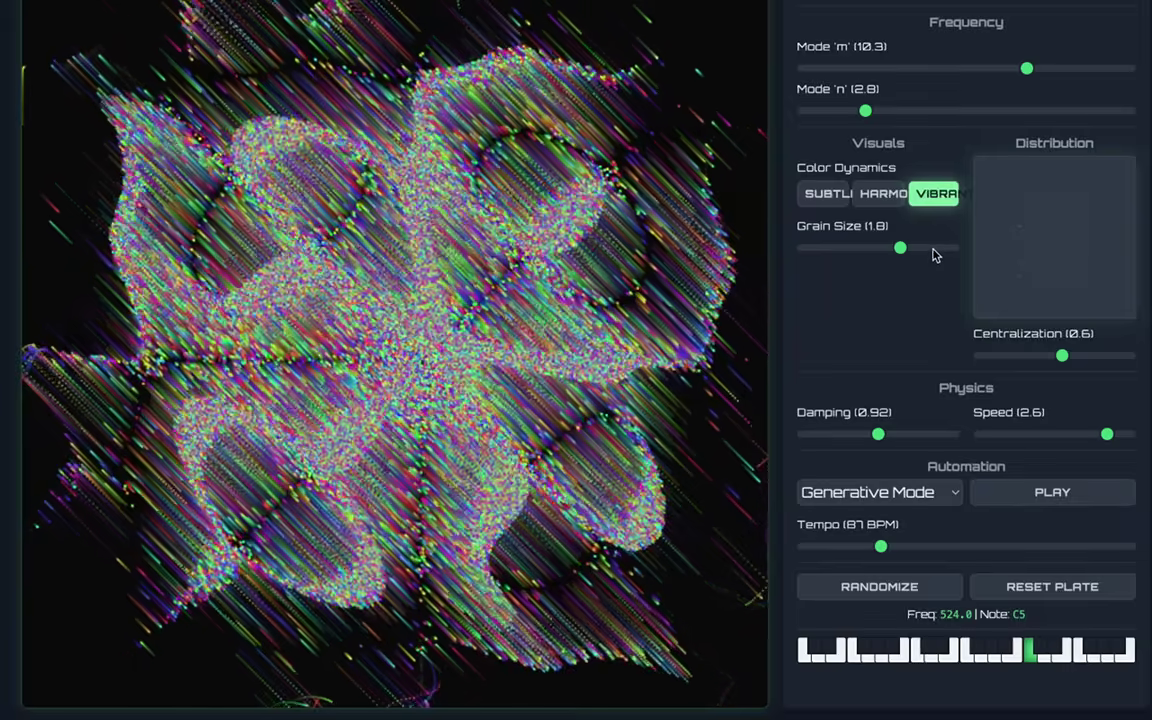
# Return colour dynamics to Vibrant and retune the modes to m 5.3 and n 11.2.
pyautogui.click(880, 194)
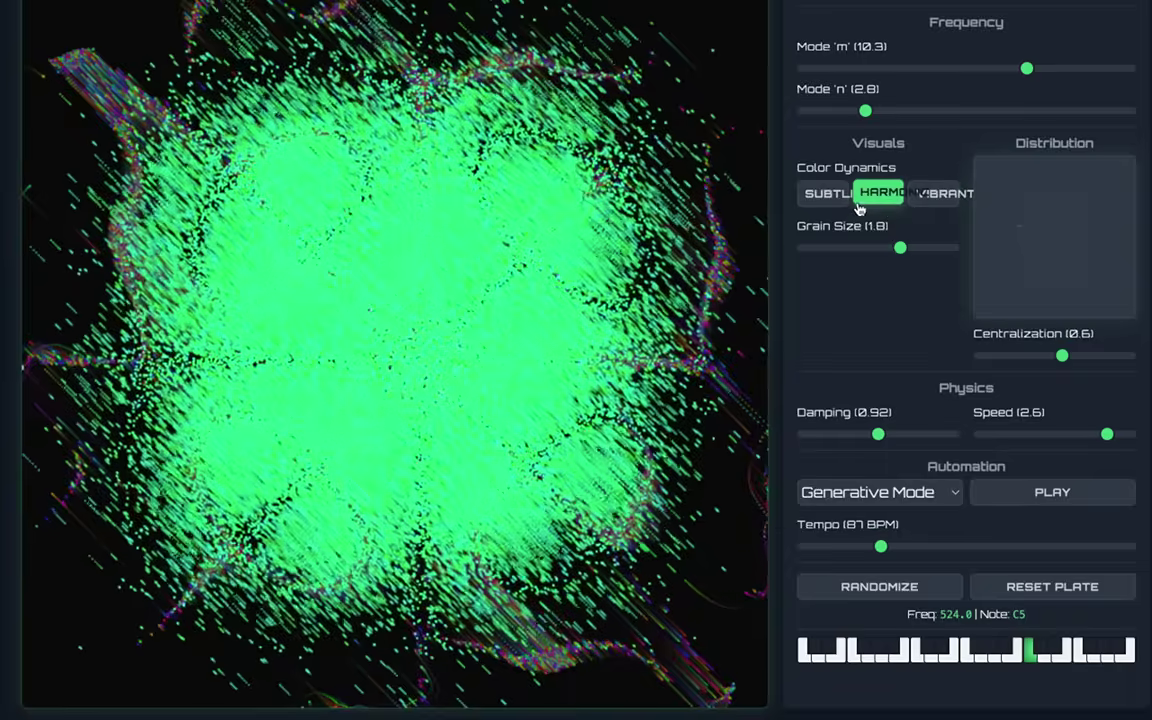
pyautogui.click(820, 196)
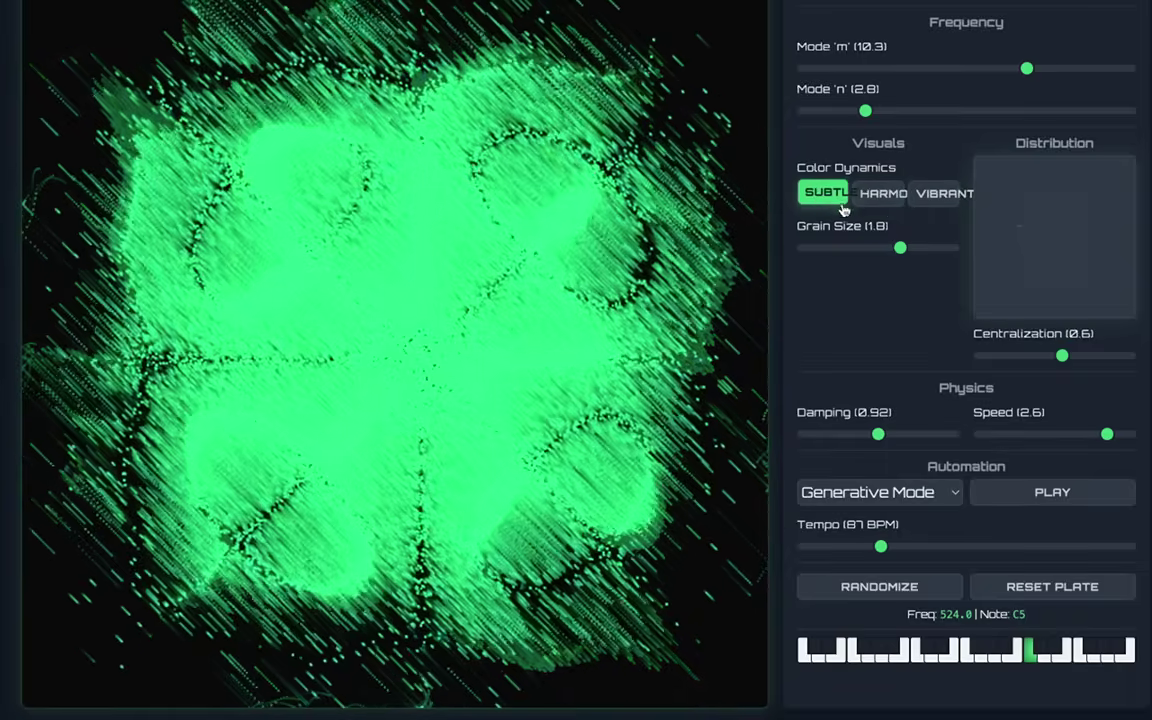
pyautogui.click(932, 196)
pyautogui.moveTo(897, 117); pyautogui.dragTo(1133, 114)
pyautogui.moveTo(1108, 70); pyautogui.dragTo(1046, 111)
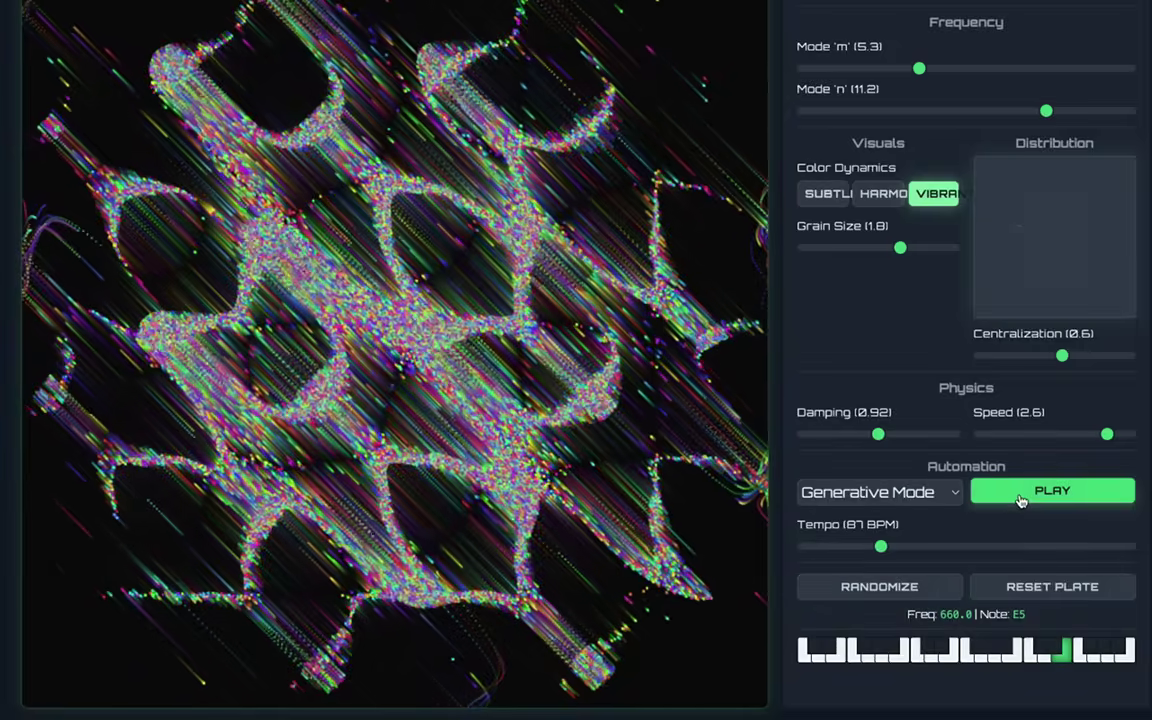
# Play the Twinkle Twinkle melody at a tempo of 214 BPM.
pyautogui.click(870, 492)
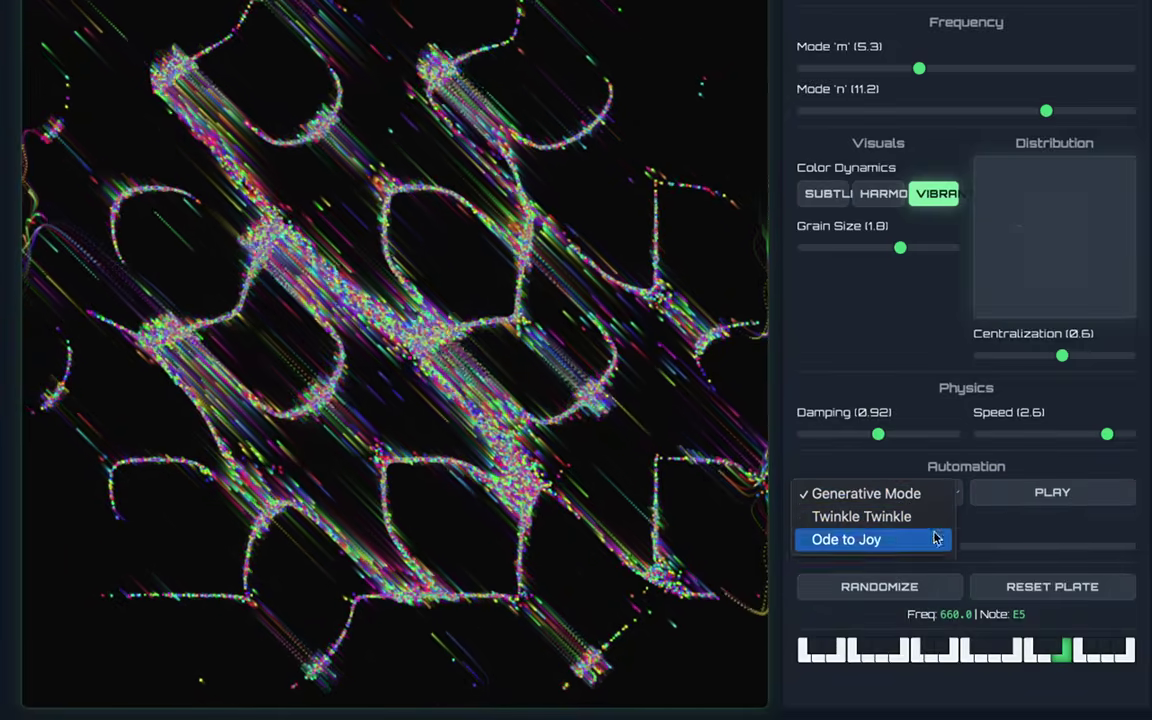
pyautogui.press('Escape')
pyautogui.click(1090, 546)
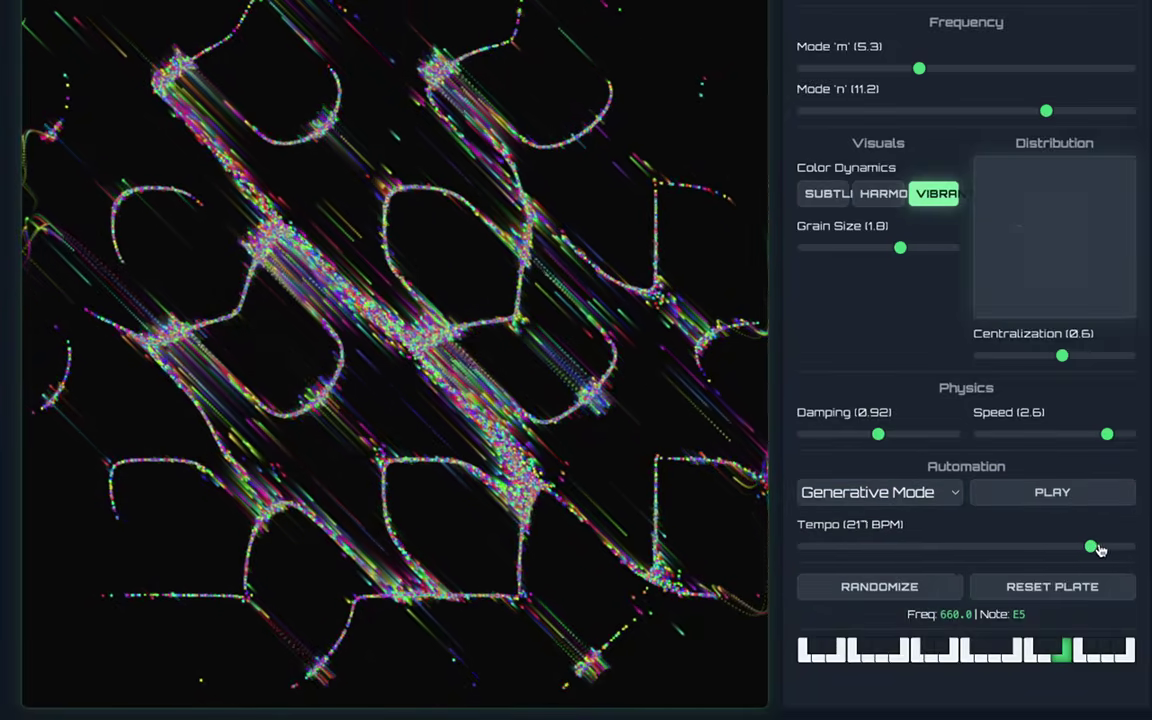
pyautogui.click(908, 502)
pyautogui.click(900, 514)
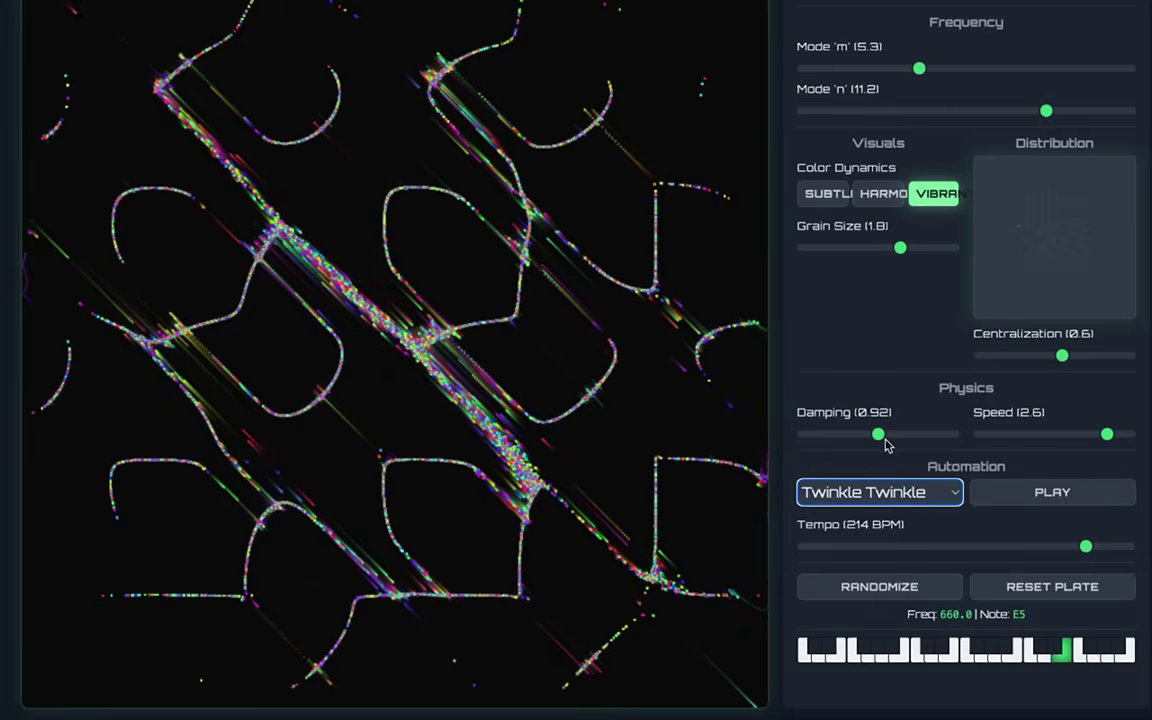
pyautogui.click(978, 495)
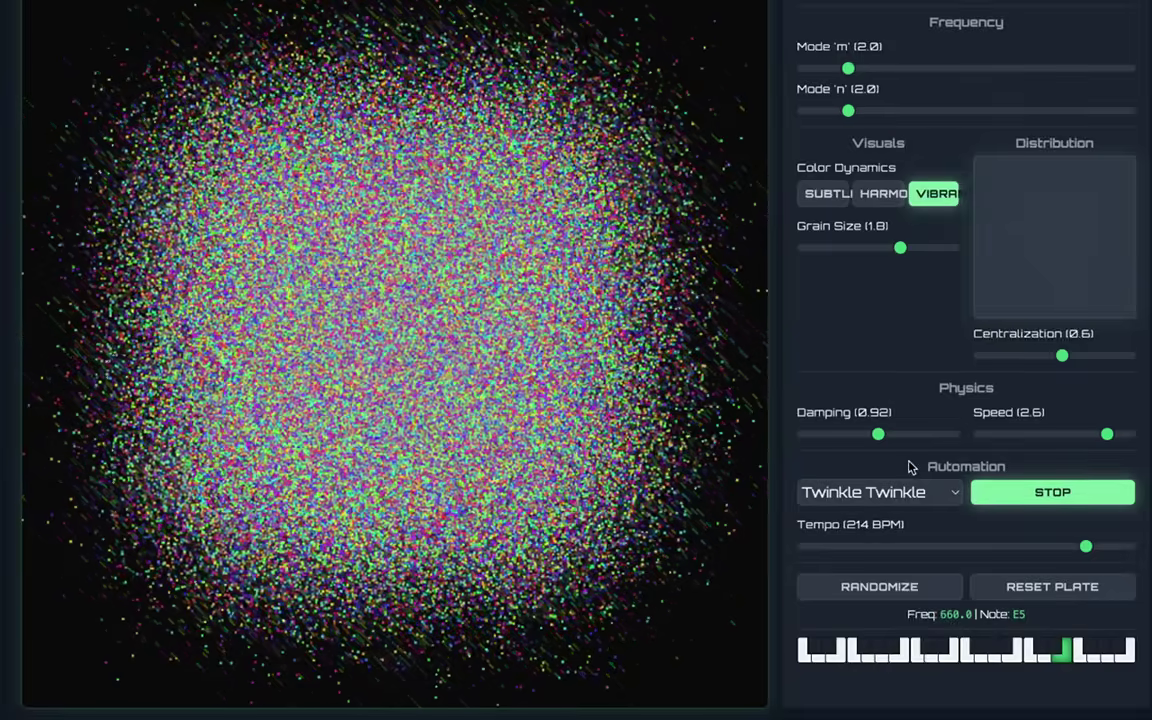
# Select Ode to Joy as the tune and lower damping to 0.88.
pyautogui.click(900, 492)
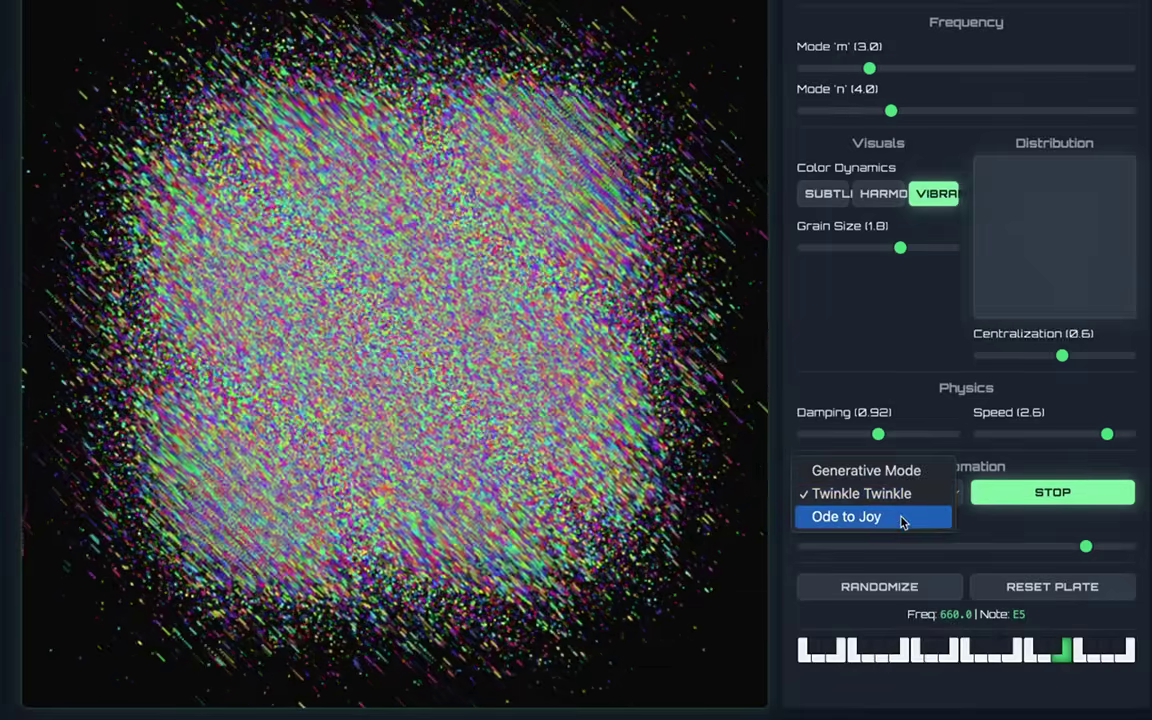
pyautogui.click(900, 516)
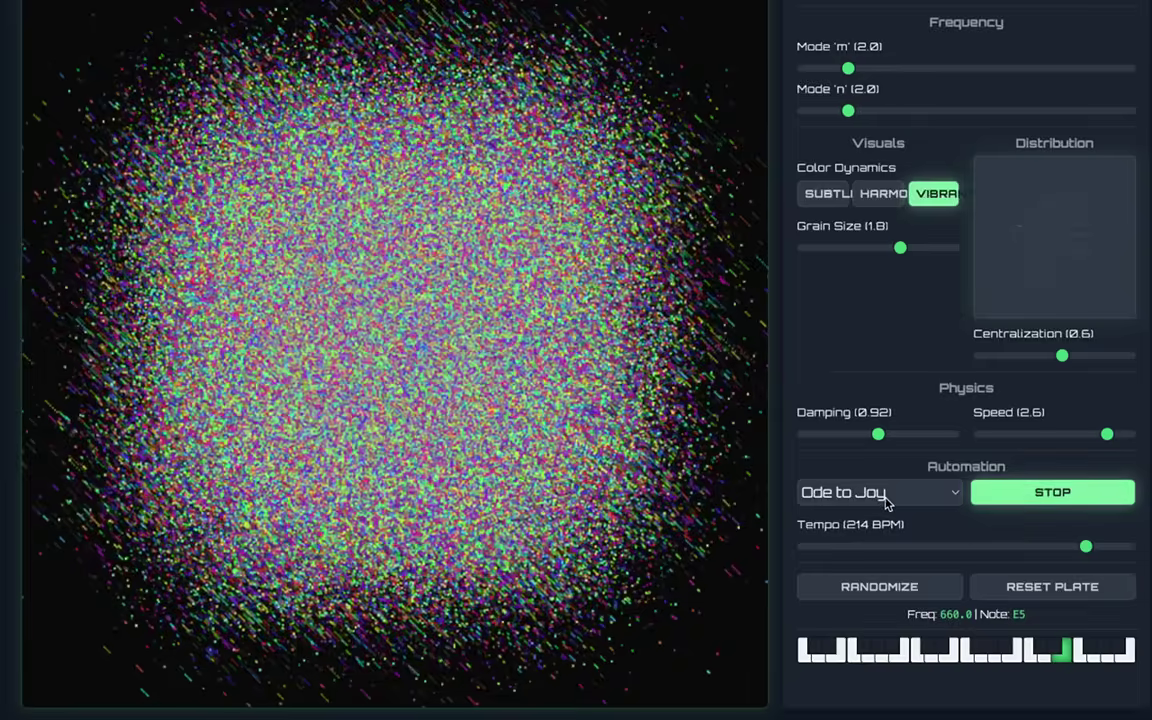
pyautogui.moveTo(878, 434); pyautogui.dragTo(835, 436)
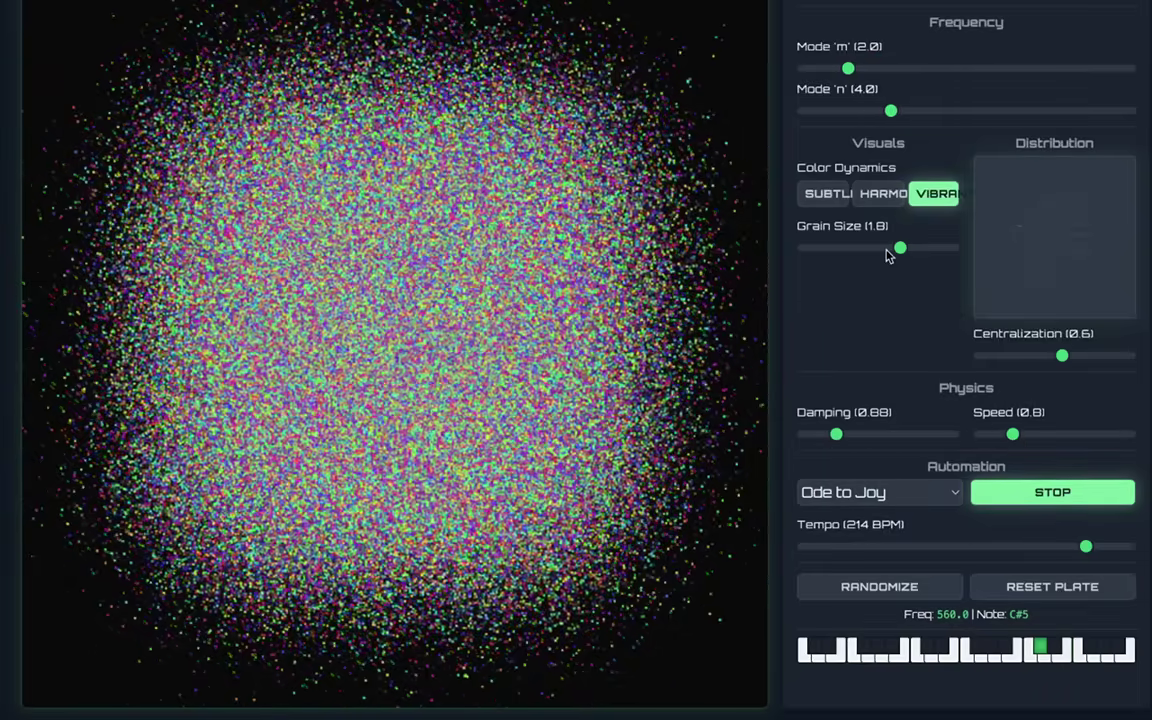
# Shrink the grains to 0.7 and switch colour dynamics to Subtle.
pyautogui.moveTo(892, 250); pyautogui.dragTo(818, 255)
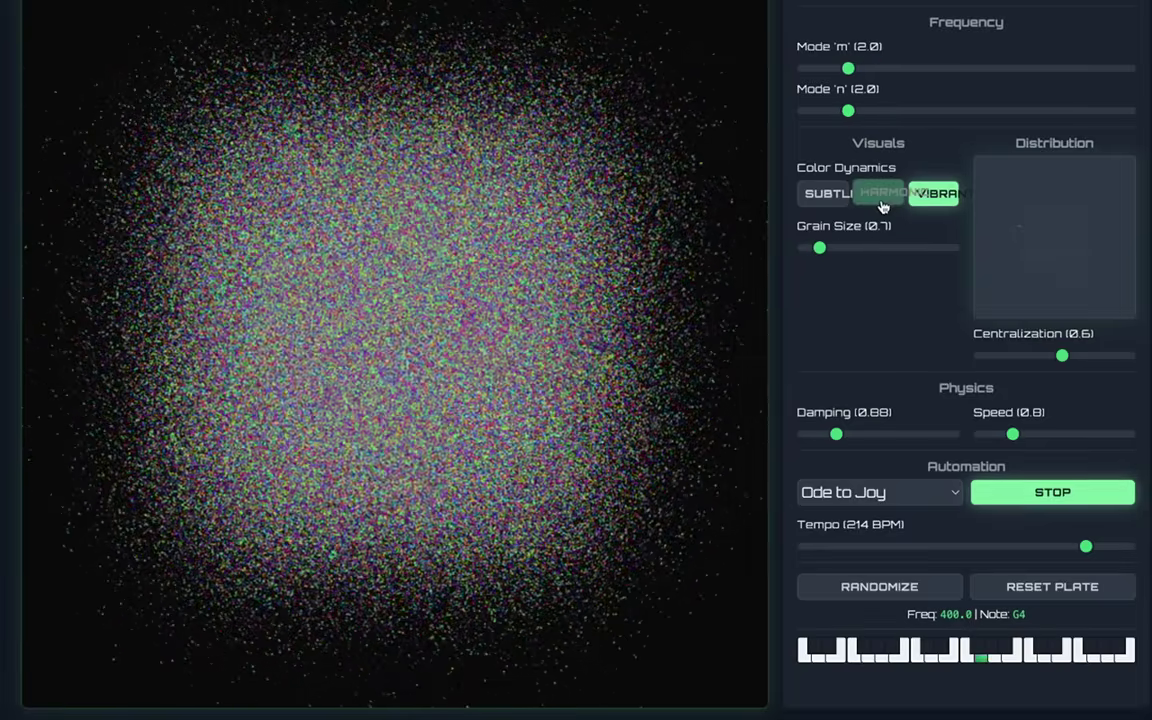
pyautogui.click(879, 197)
pyautogui.click(825, 194)
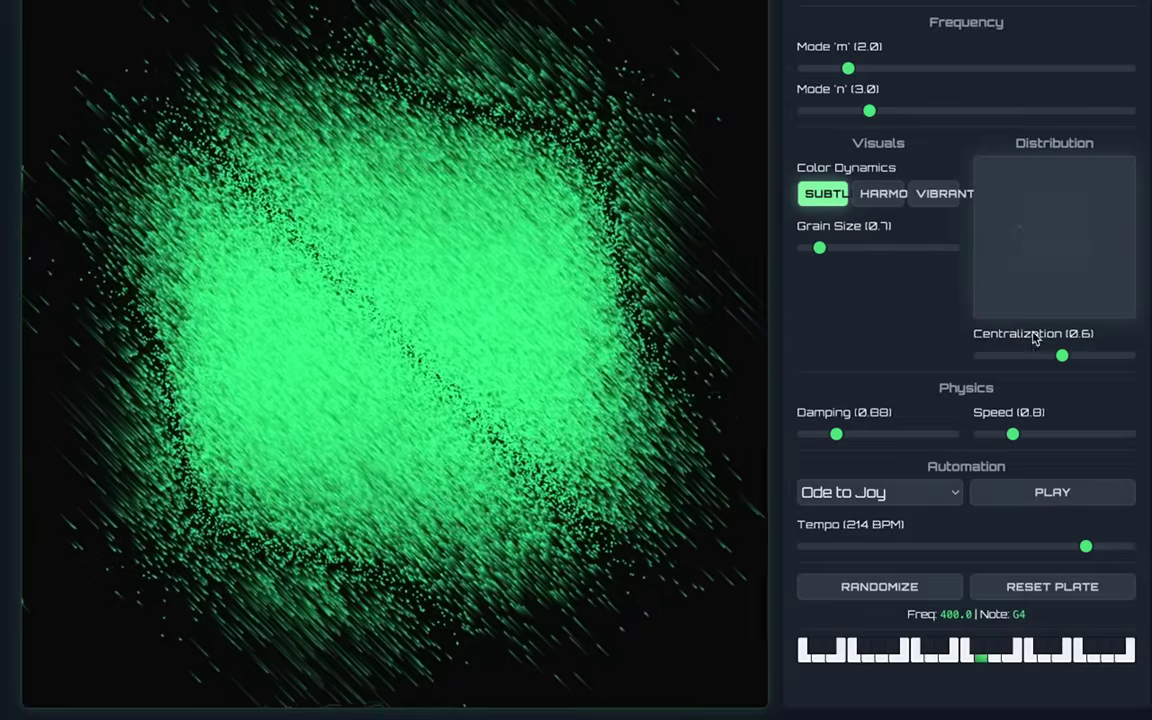
# Raise centralization to 0.9 to pull the green grains together.
pyautogui.moveTo(1020, 355); pyautogui.dragTo(1121, 357)
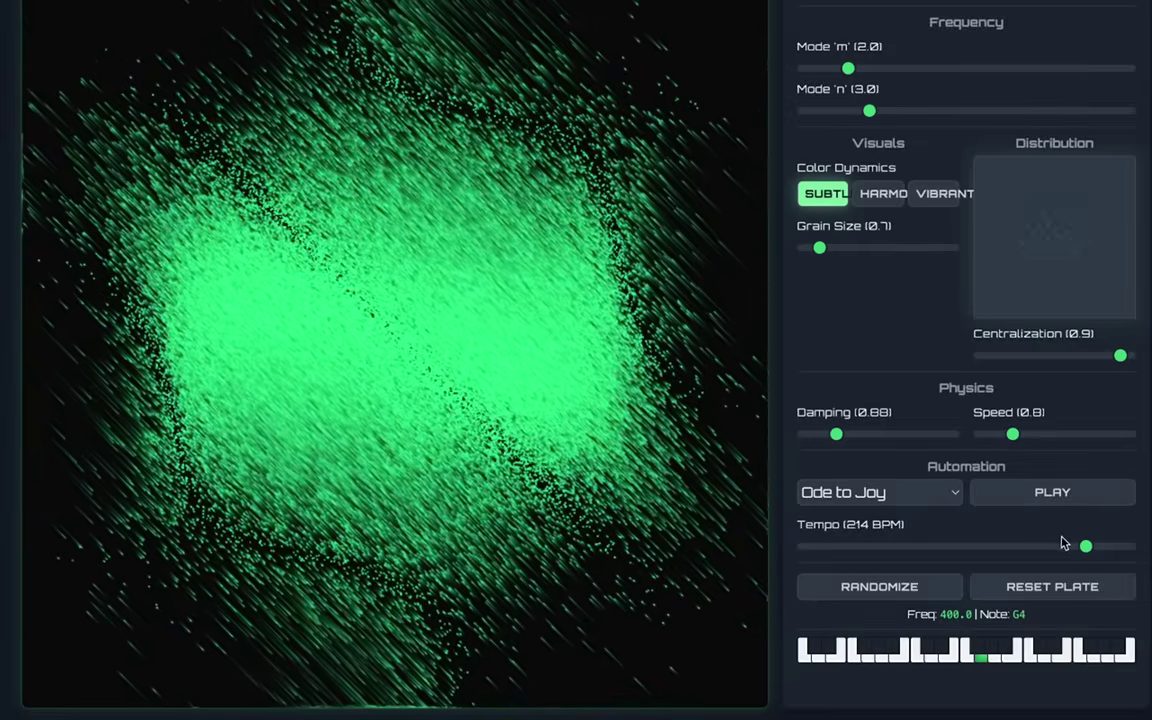
# Start Ode to Joy playing and slow the tempo to 63 BPM.
pyautogui.moveTo(1086, 550); pyautogui.dragTo(900, 548)
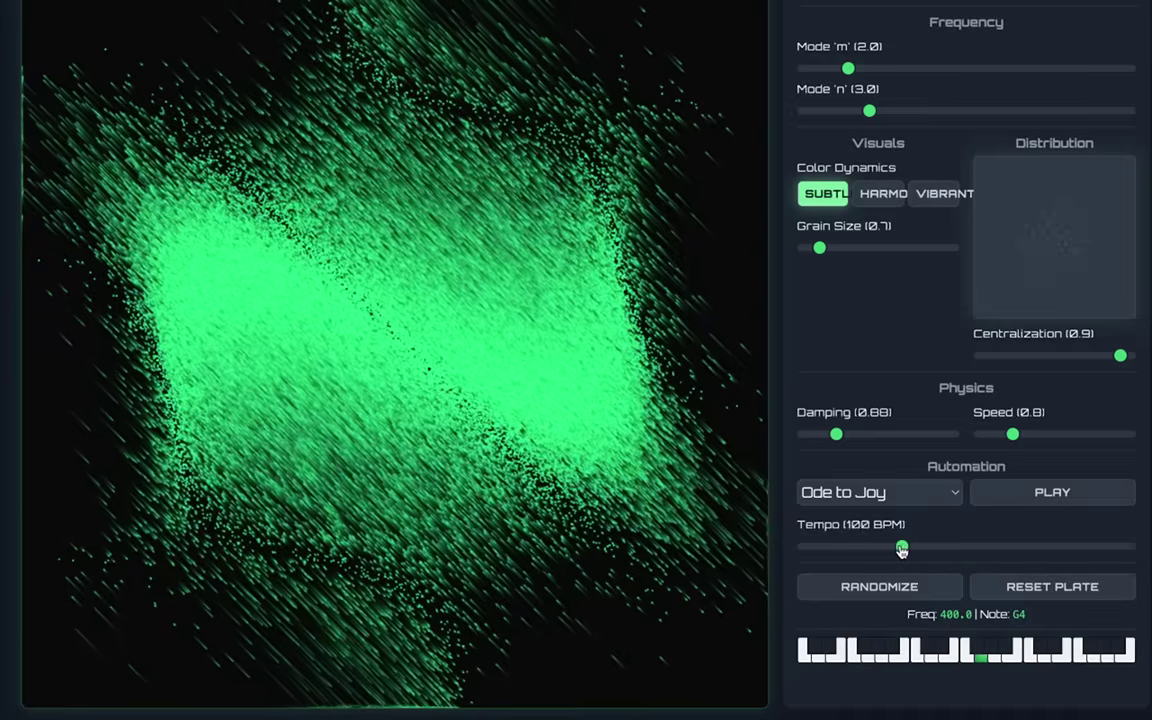
pyautogui.click(1062, 495)
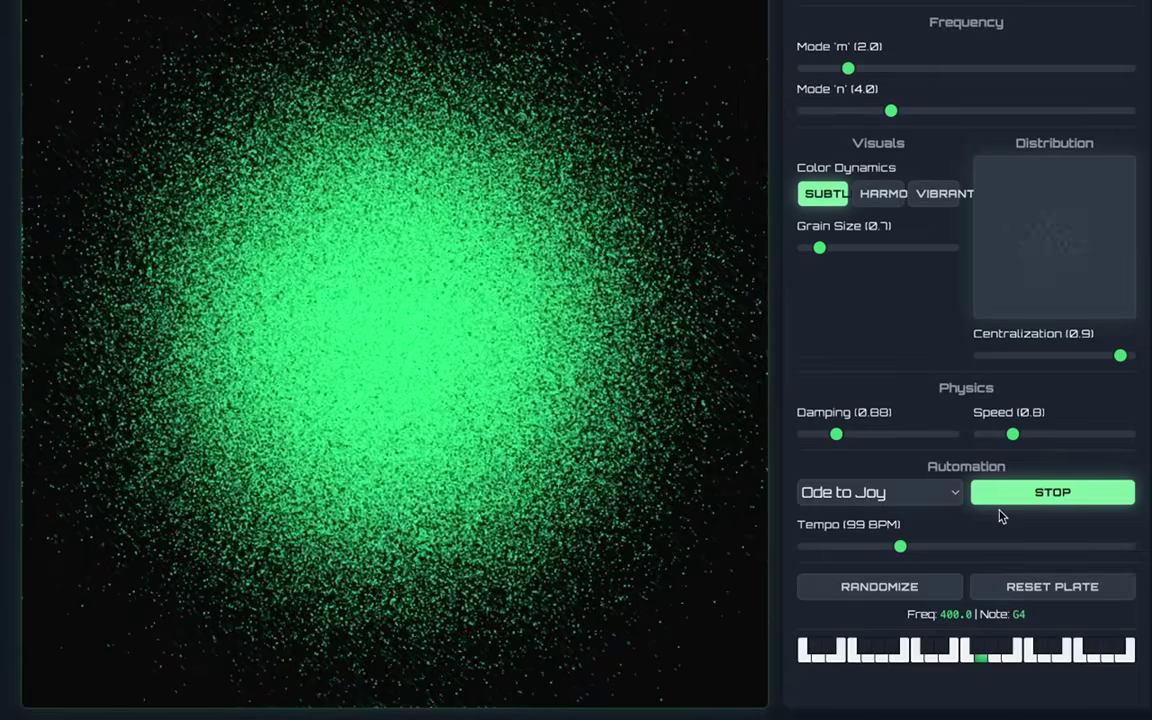
pyautogui.click(842, 546)
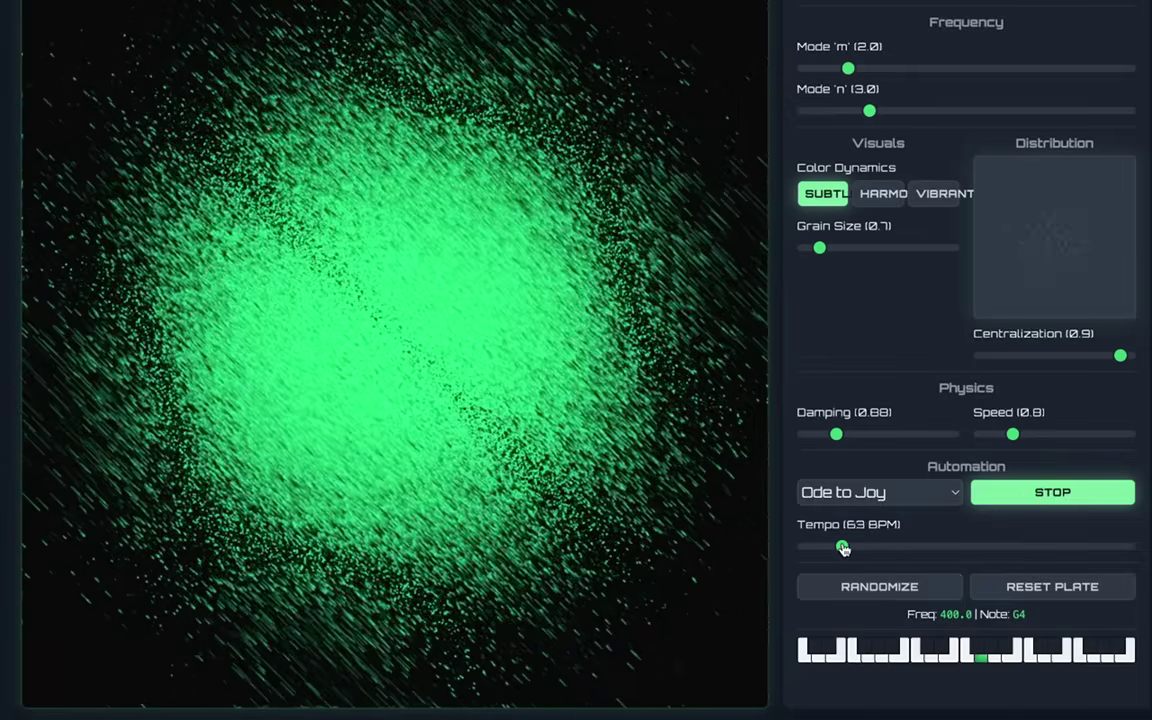
# Switch automation to Generative Mode, play it briefly, then stop playback.
pyautogui.click(848, 492)
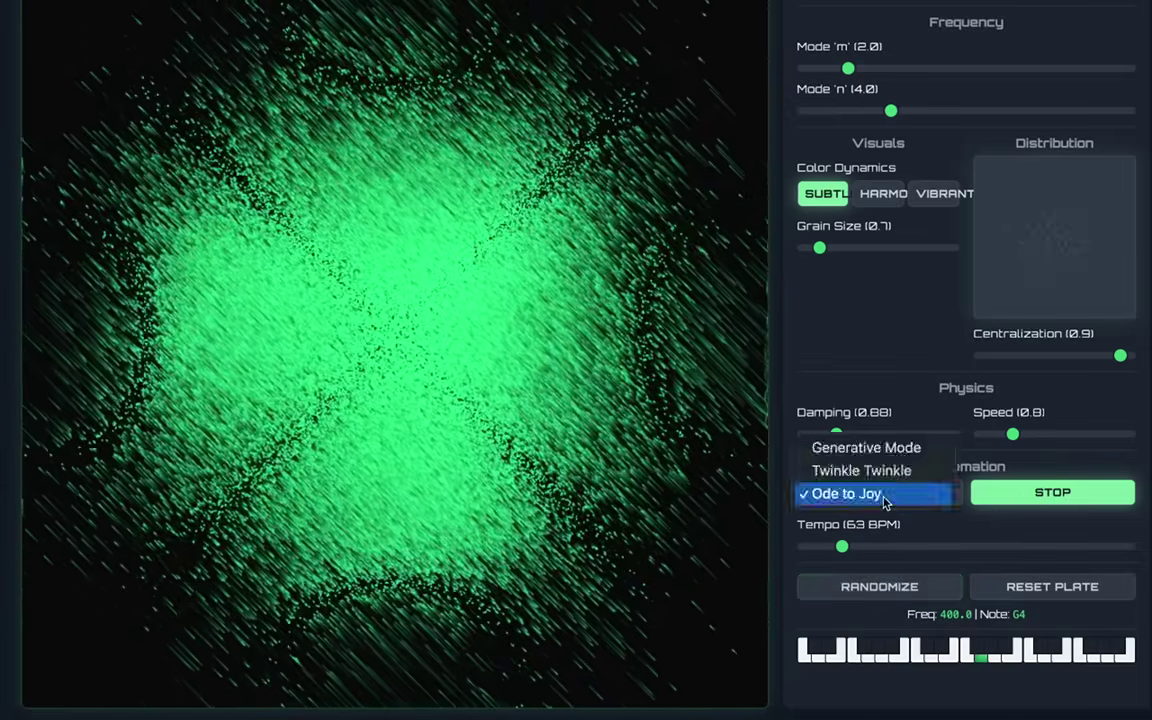
pyautogui.click(845, 445)
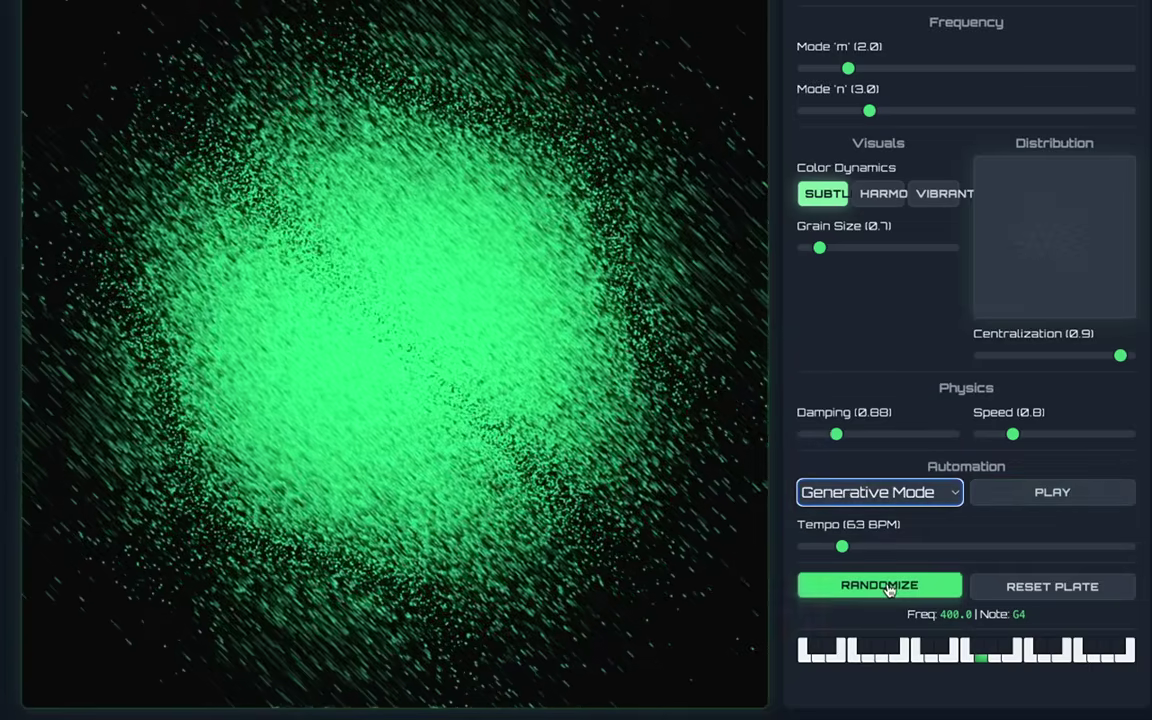
pyautogui.click(896, 588)
pyautogui.click(896, 588)
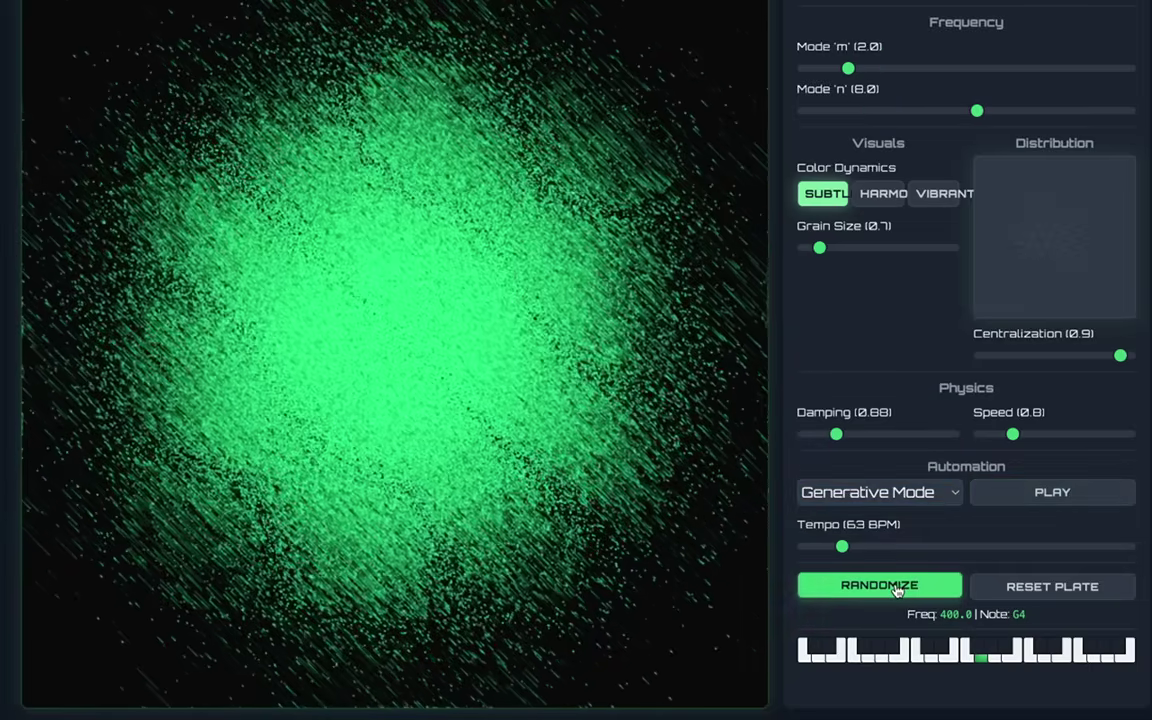
pyautogui.click(982, 490)
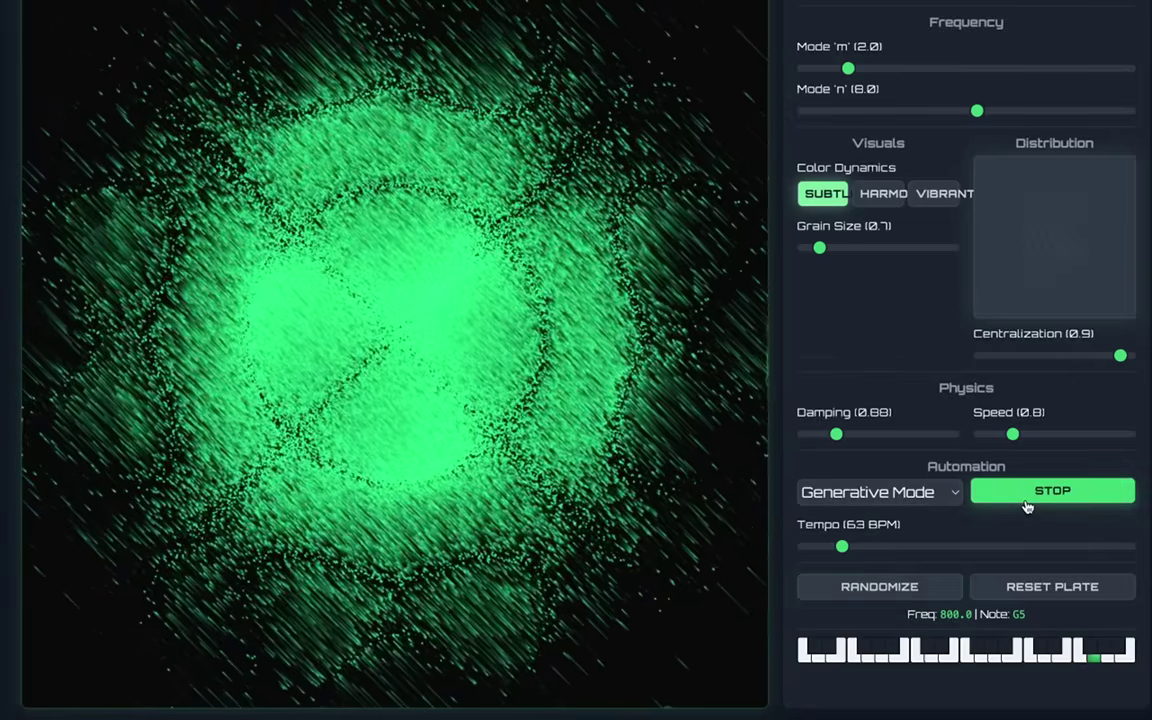
pyautogui.click(1026, 500)
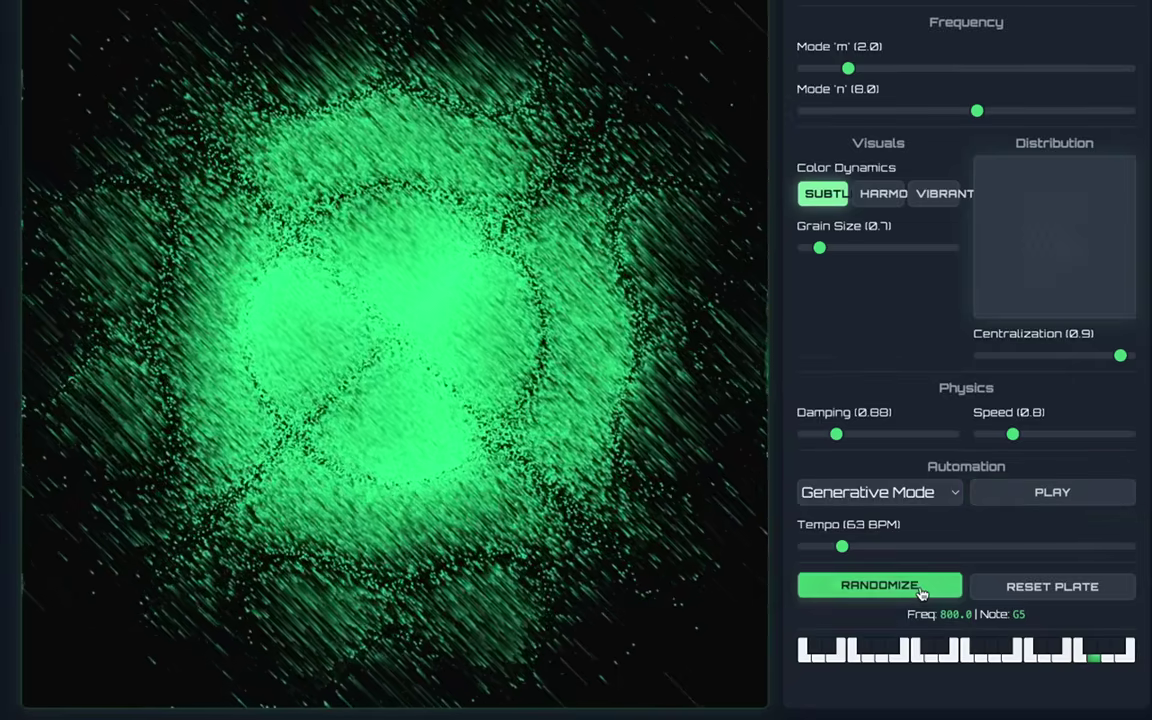
# Randomize the modes repeatedly until they land on m 3.0 and n 5.0.
pyautogui.click(922, 590)
pyautogui.click(922, 590)
pyautogui.click(922, 590)
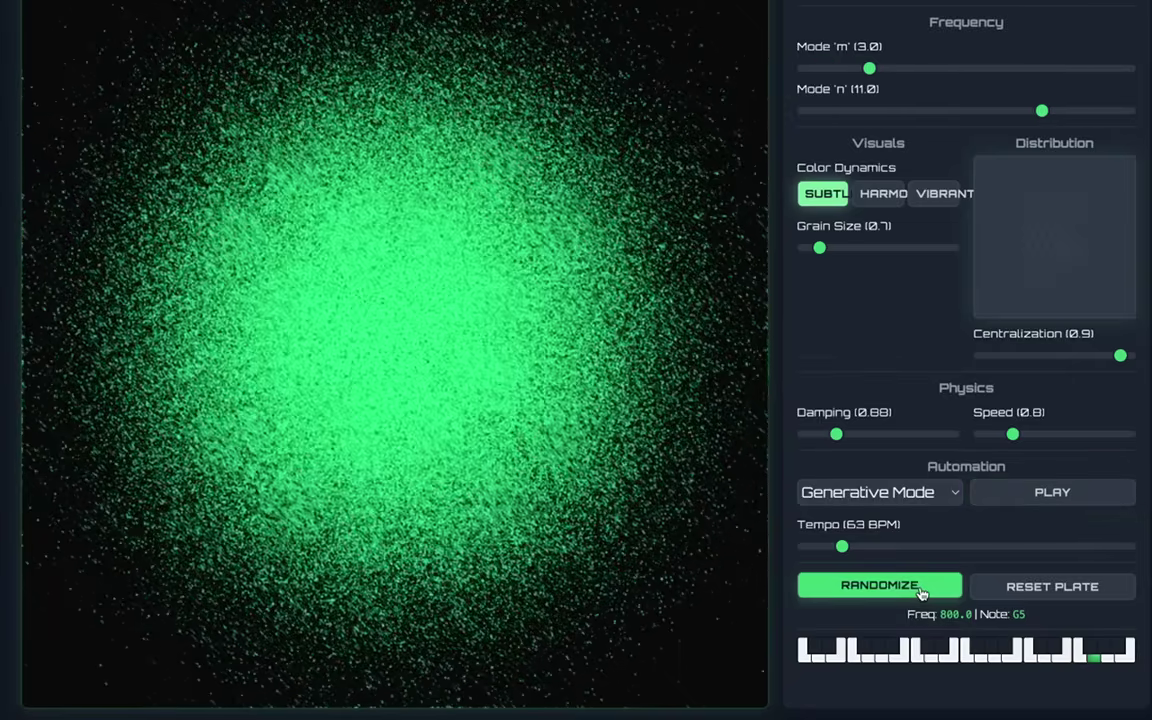
pyautogui.click(922, 590)
pyautogui.click(922, 590)
pyautogui.click(922, 590)
pyautogui.click(922, 590)
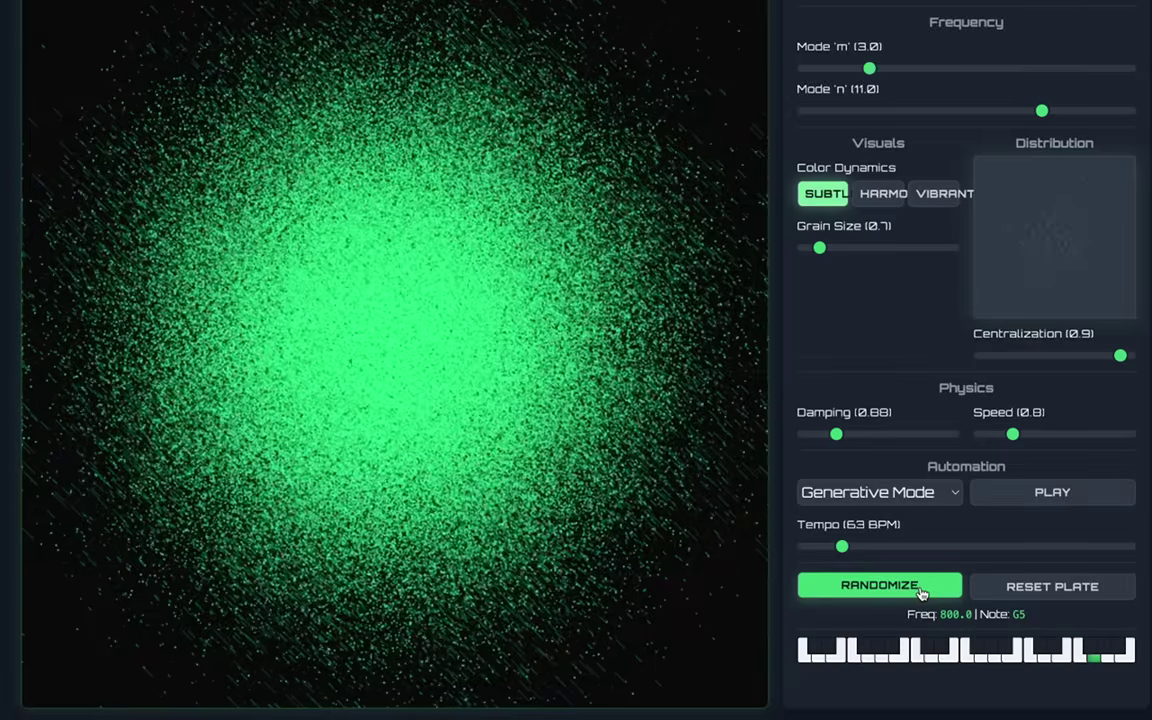
pyautogui.click(922, 590)
pyautogui.click(922, 590)
pyautogui.click(922, 590)
pyautogui.click(922, 590)
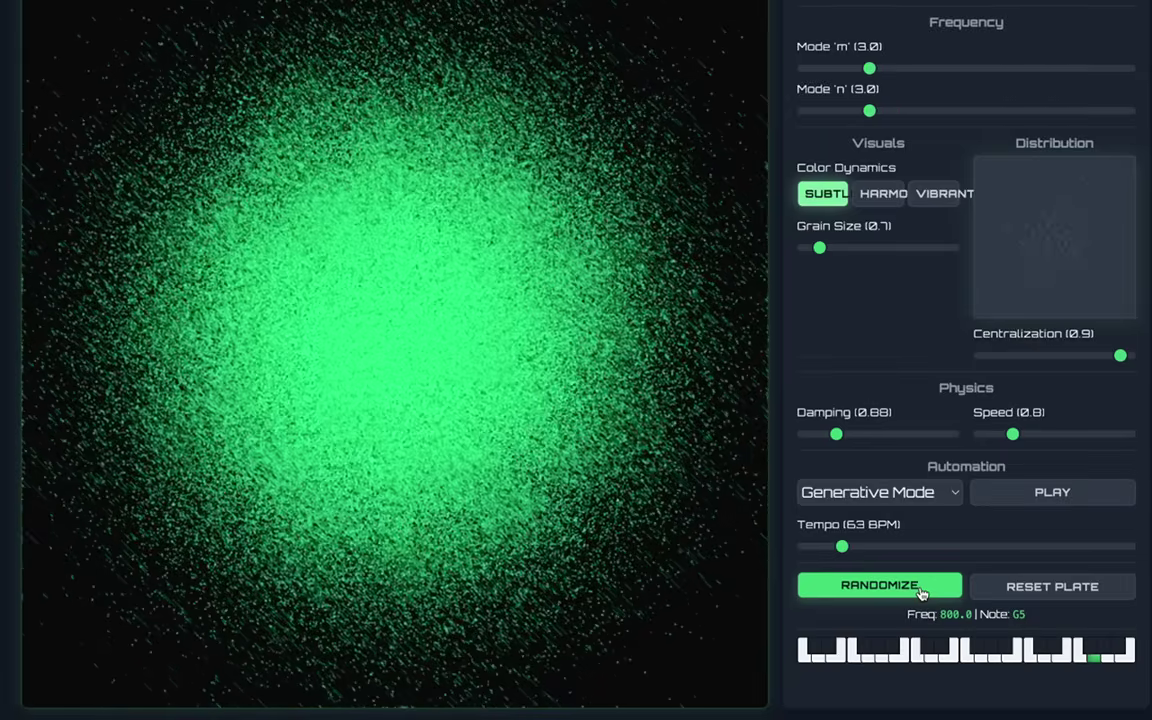
pyautogui.click(922, 590)
pyautogui.click(922, 590)
pyautogui.click(922, 590)
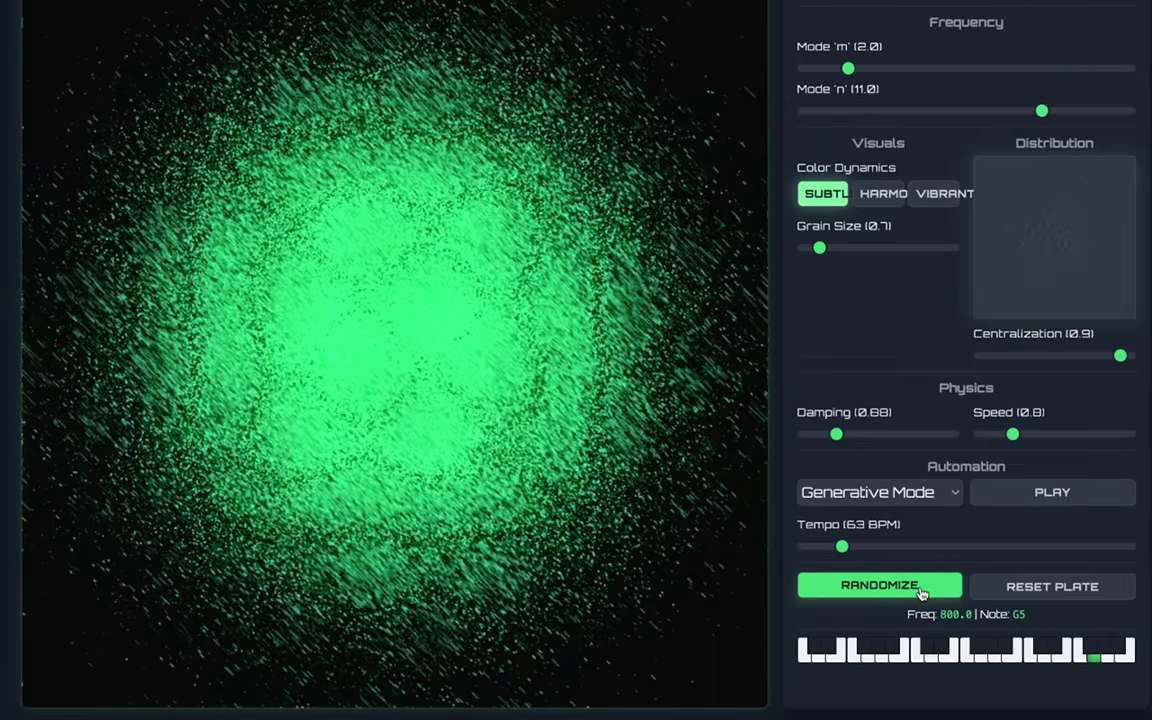
pyautogui.click(922, 590)
pyautogui.click(922, 590)
pyautogui.click(922, 590)
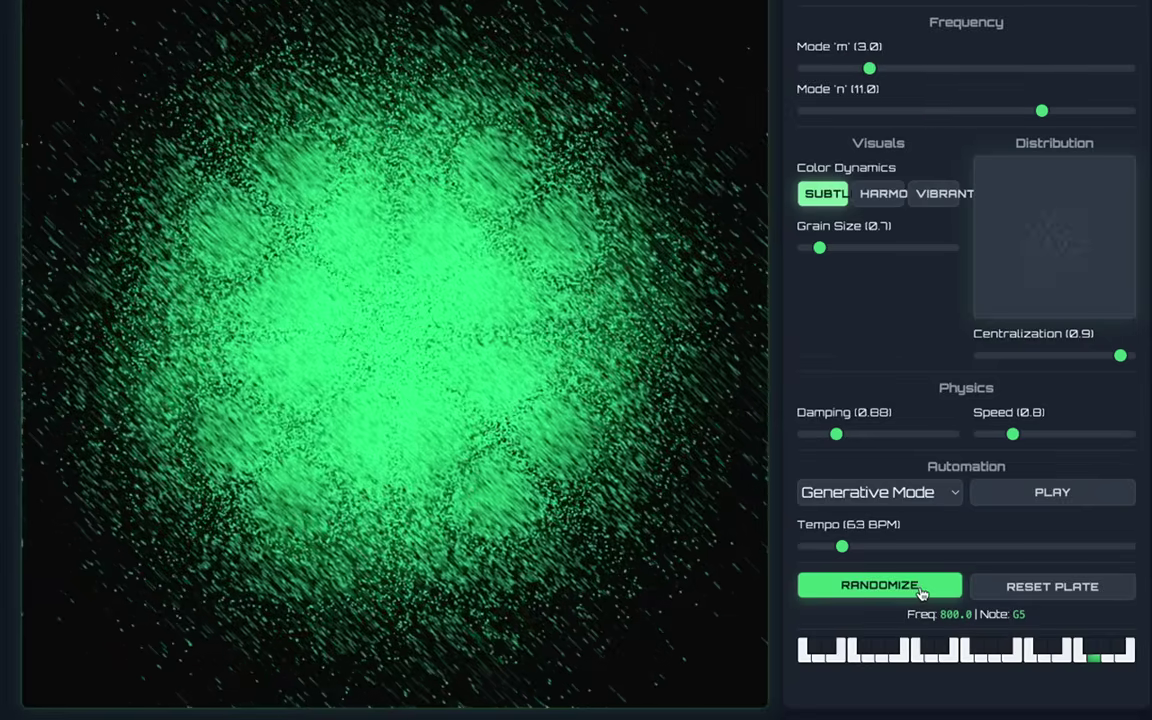
pyautogui.click(922, 590)
pyautogui.click(922, 590)
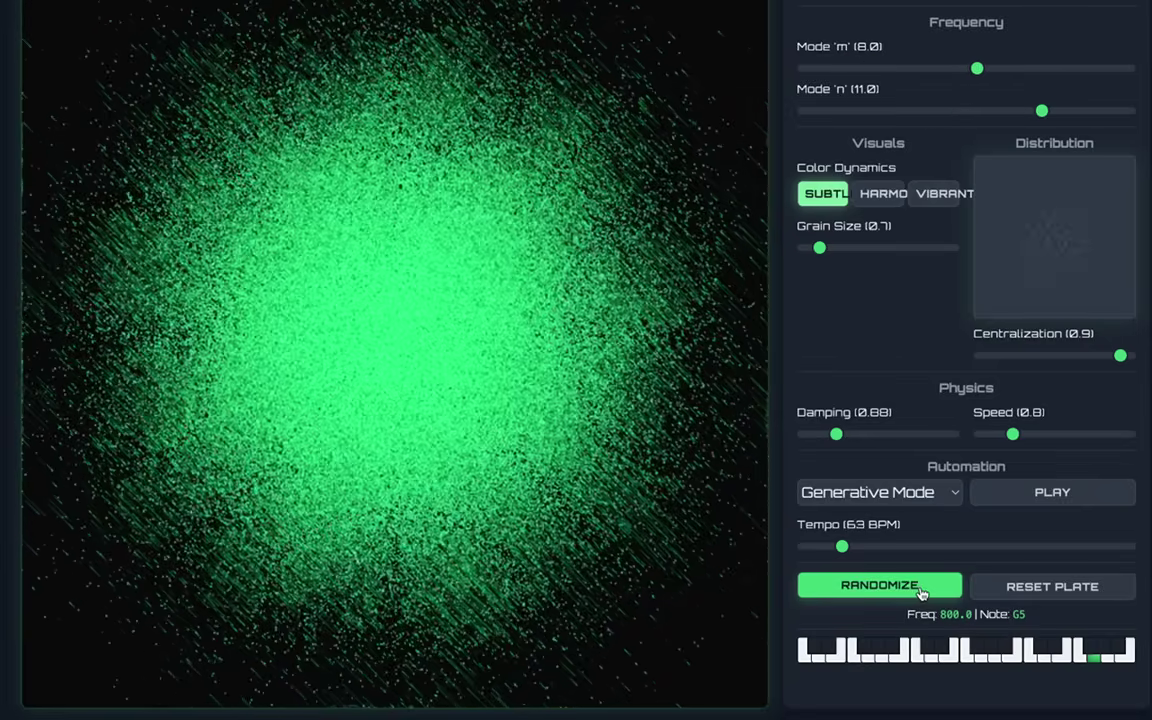
pyautogui.click(922, 590)
pyautogui.click(922, 590)
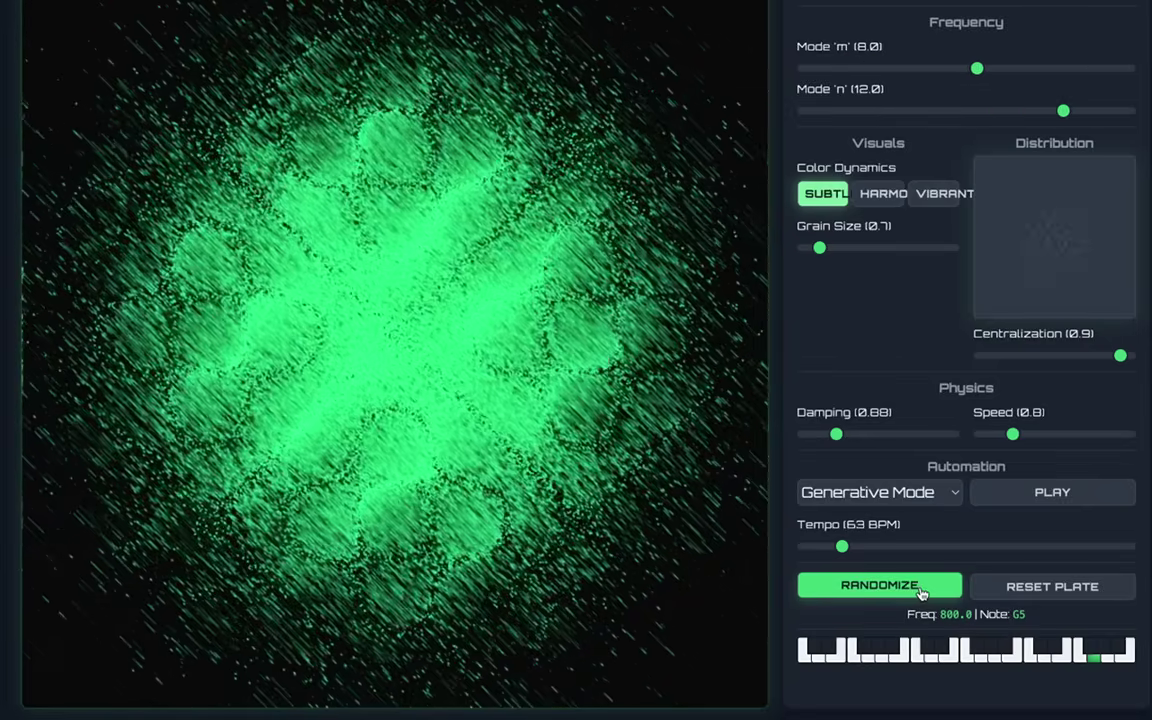
pyautogui.click(922, 590)
pyautogui.click(922, 590)
pyautogui.click(922, 590)
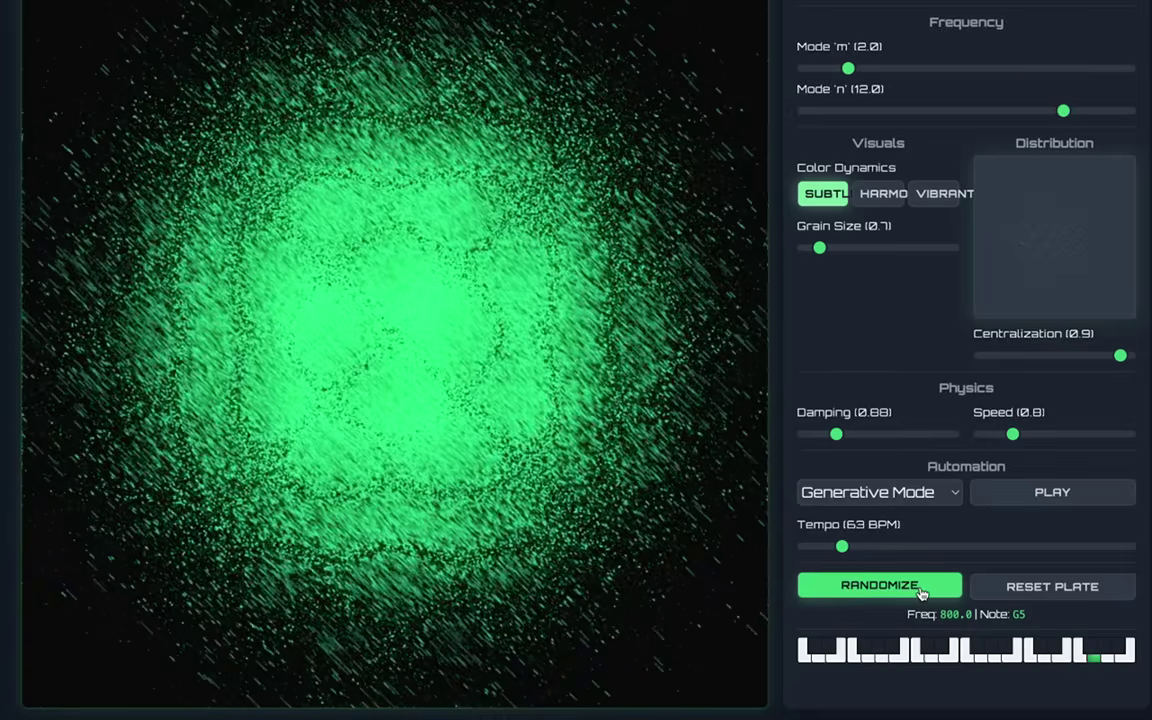
pyautogui.click(922, 590)
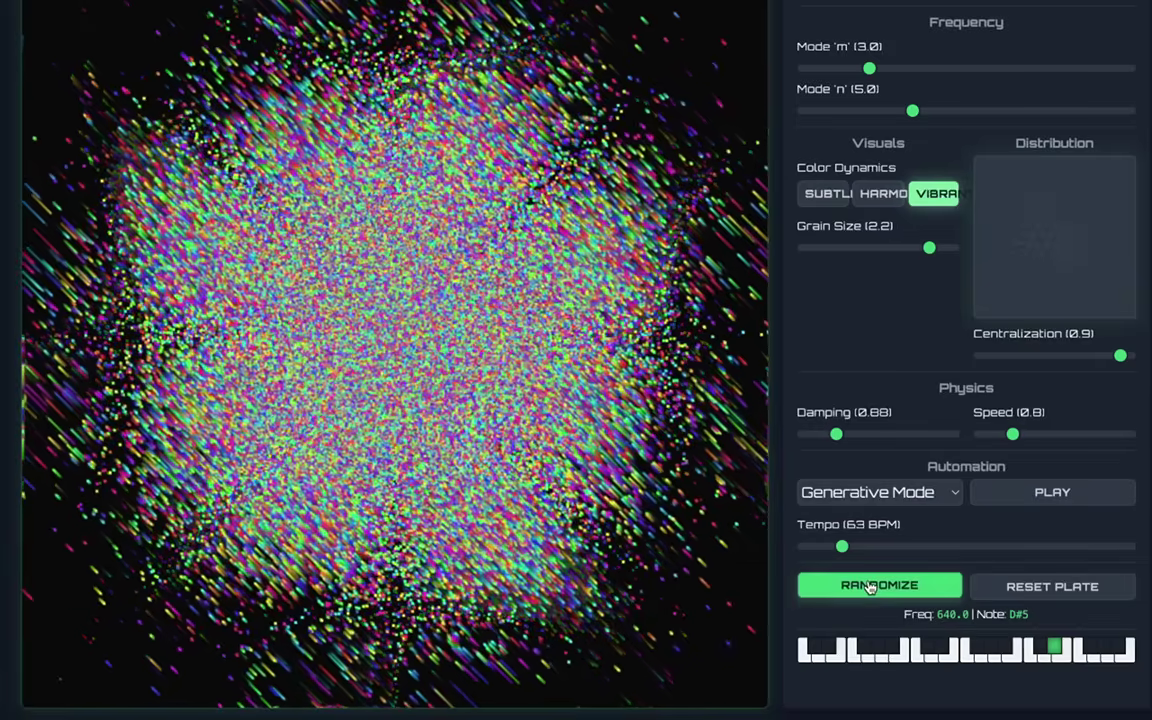
# Keep randomizing the vibrant plate's modes, ending with mode m at 4.0.
pyautogui.click(870, 587)
pyautogui.click(870, 587)
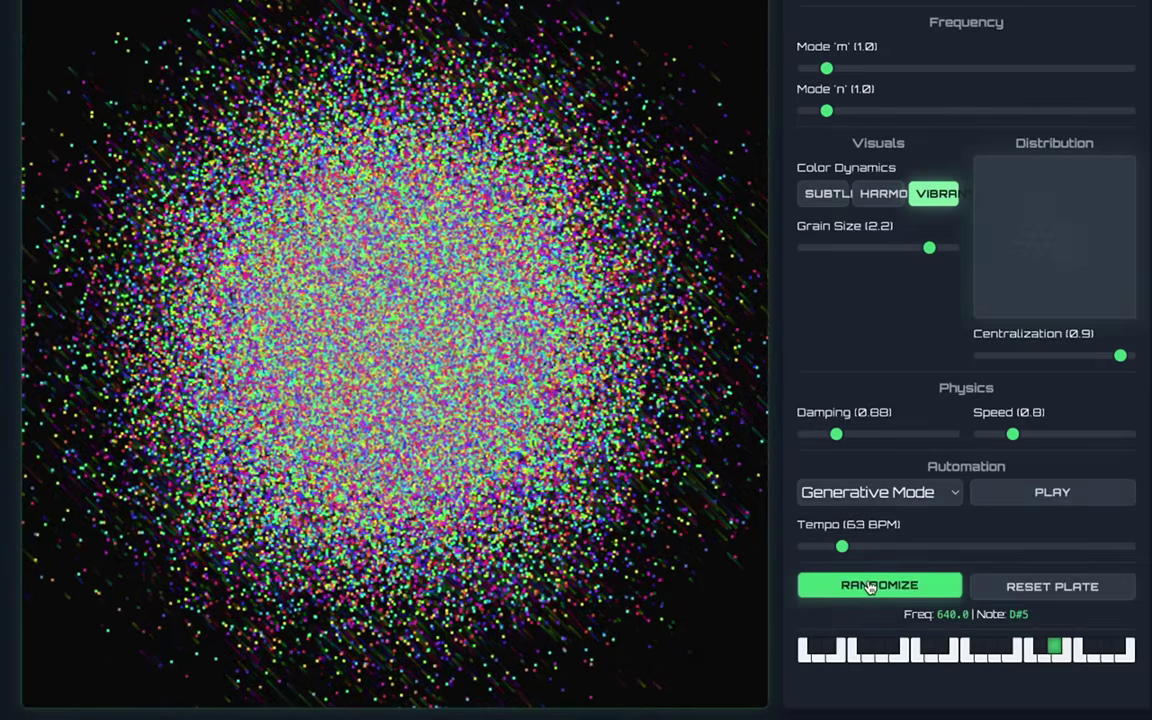
pyautogui.click(870, 587)
pyautogui.click(870, 587)
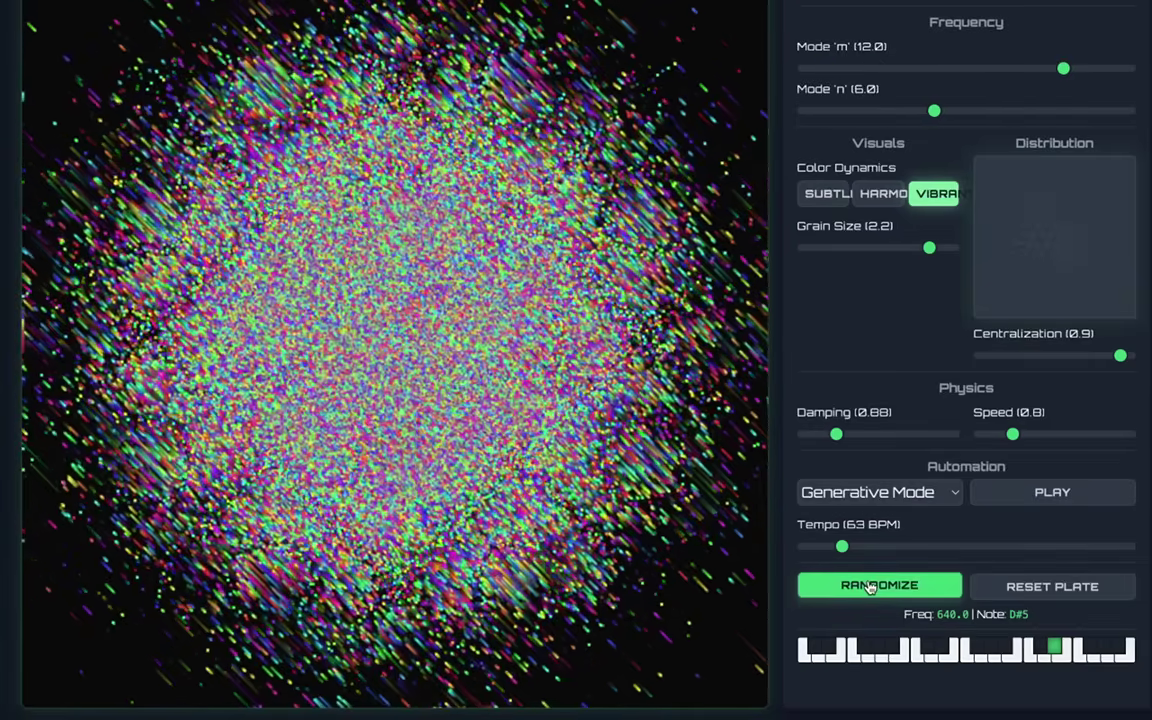
pyautogui.click(870, 587)
pyautogui.click(870, 587)
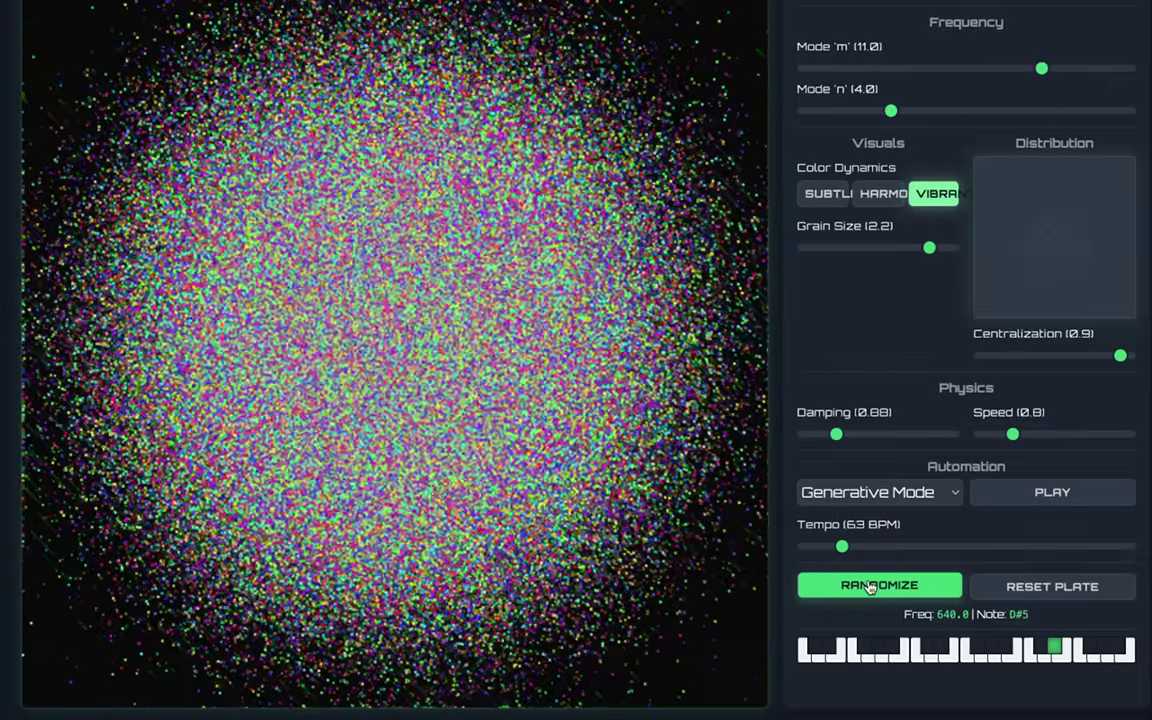
pyautogui.click(870, 587)
pyautogui.click(870, 587)
pyautogui.click(870, 587)
pyautogui.click(870, 587)
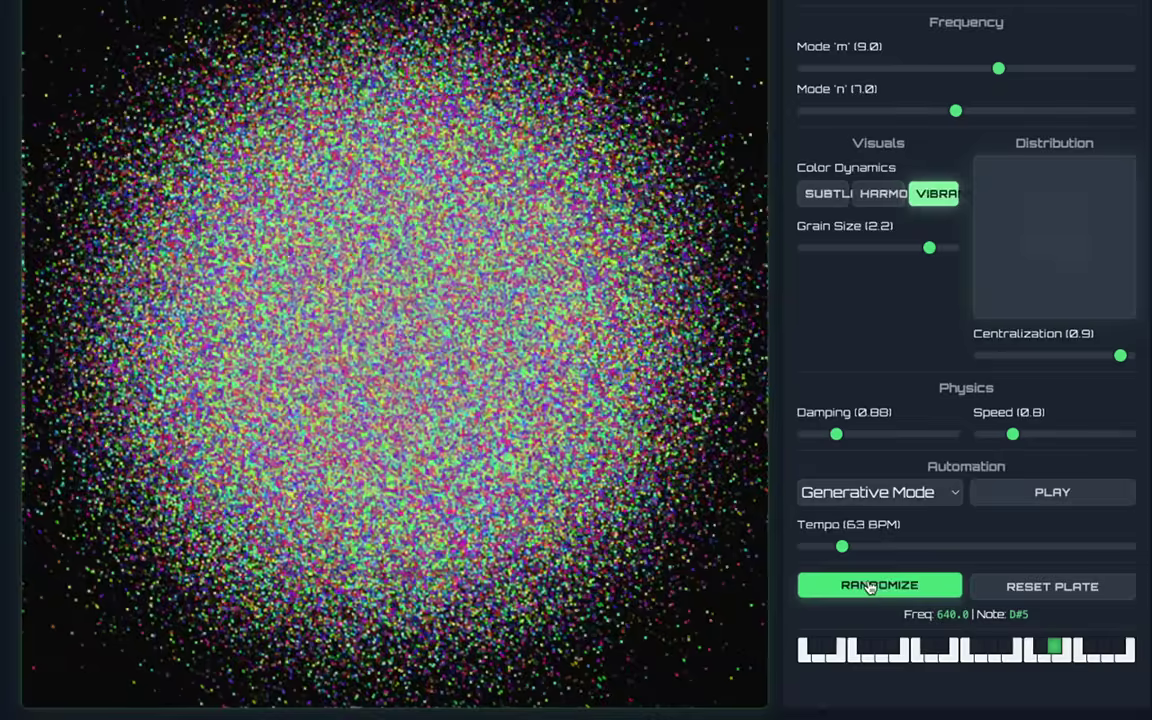
pyautogui.click(870, 587)
pyautogui.click(870, 587)
pyautogui.click(870, 587)
pyautogui.click(870, 587)
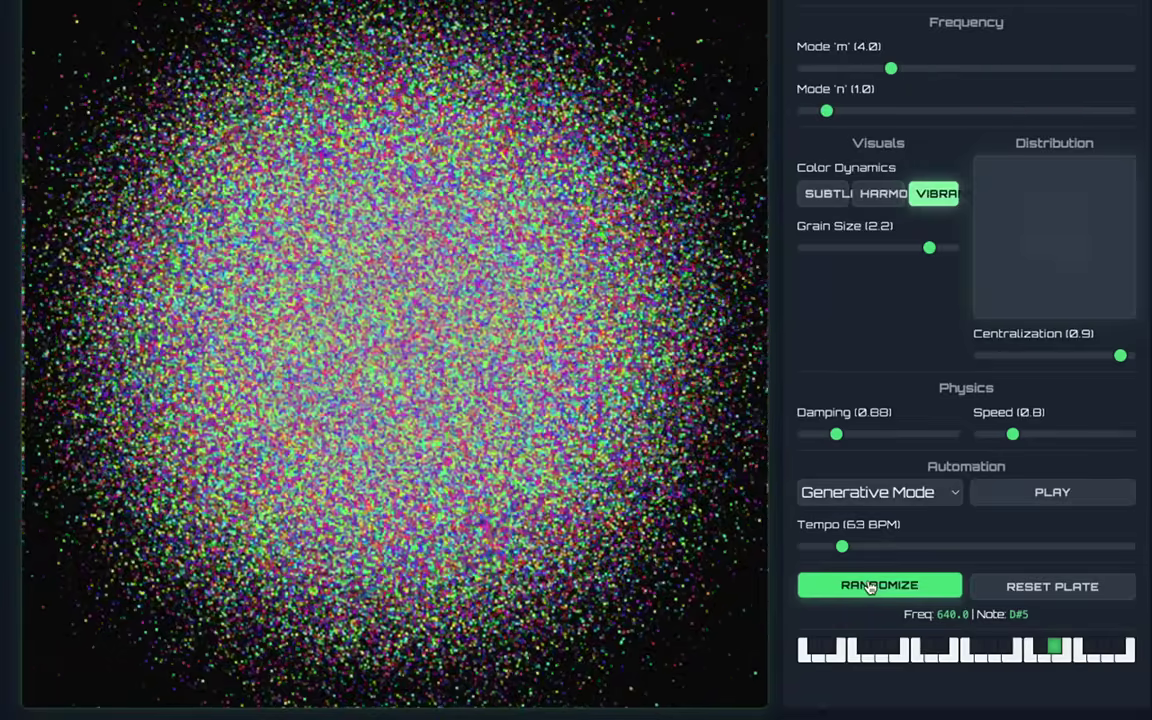
pyautogui.click(870, 587)
pyautogui.click(870, 587)
pyautogui.click(870, 587)
pyautogui.click(870, 587)
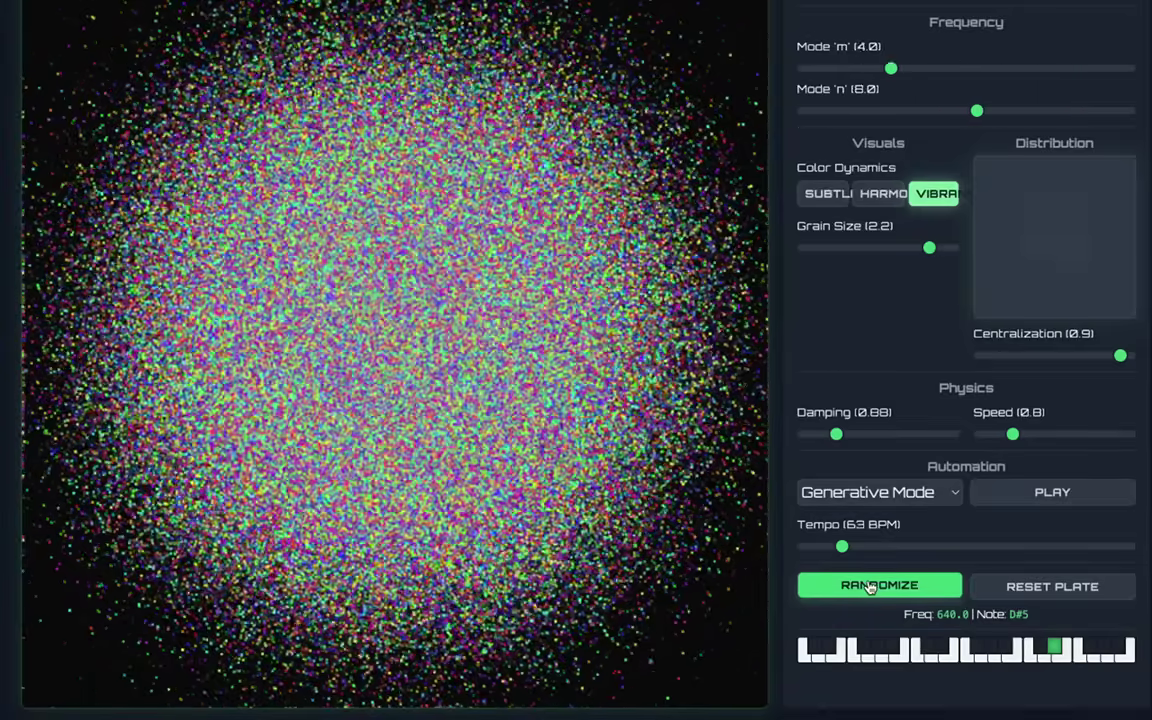
pyautogui.click(870, 587)
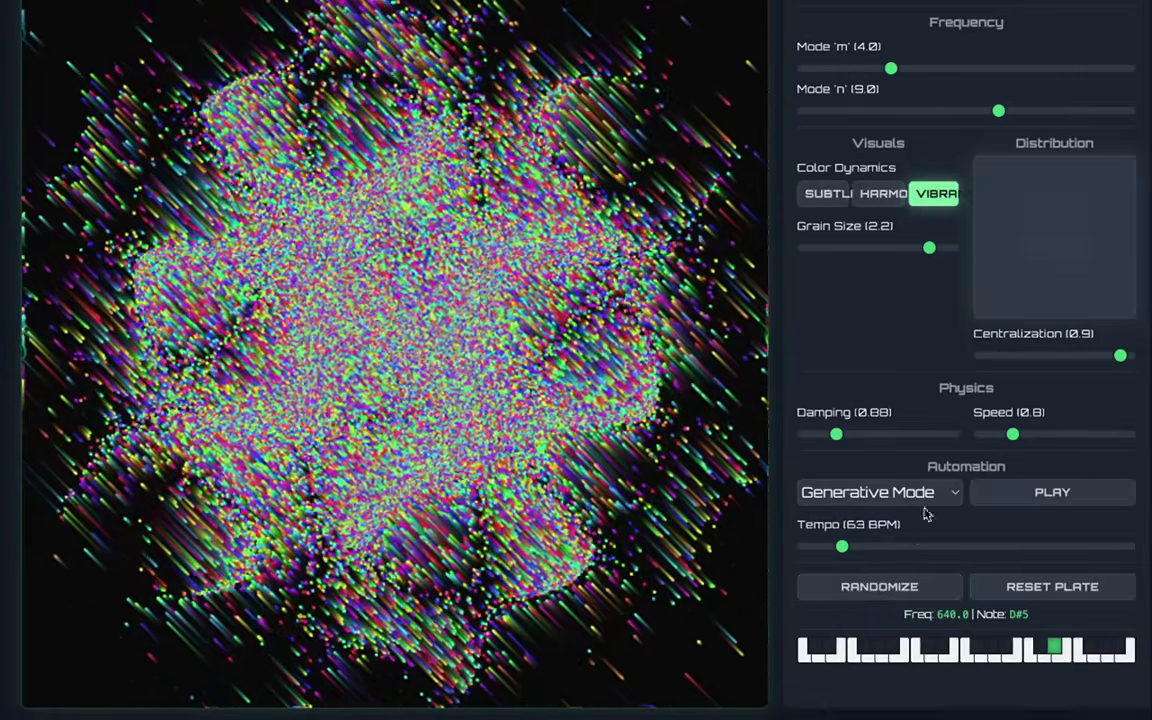
# Slow the particle speed to 0.4.
pyautogui.moveTo(1012, 434)
pyautogui.mouseDown()
pyautogui.moveTo(1112, 435)
pyautogui.moveTo(995, 440)
pyautogui.mouseUp()
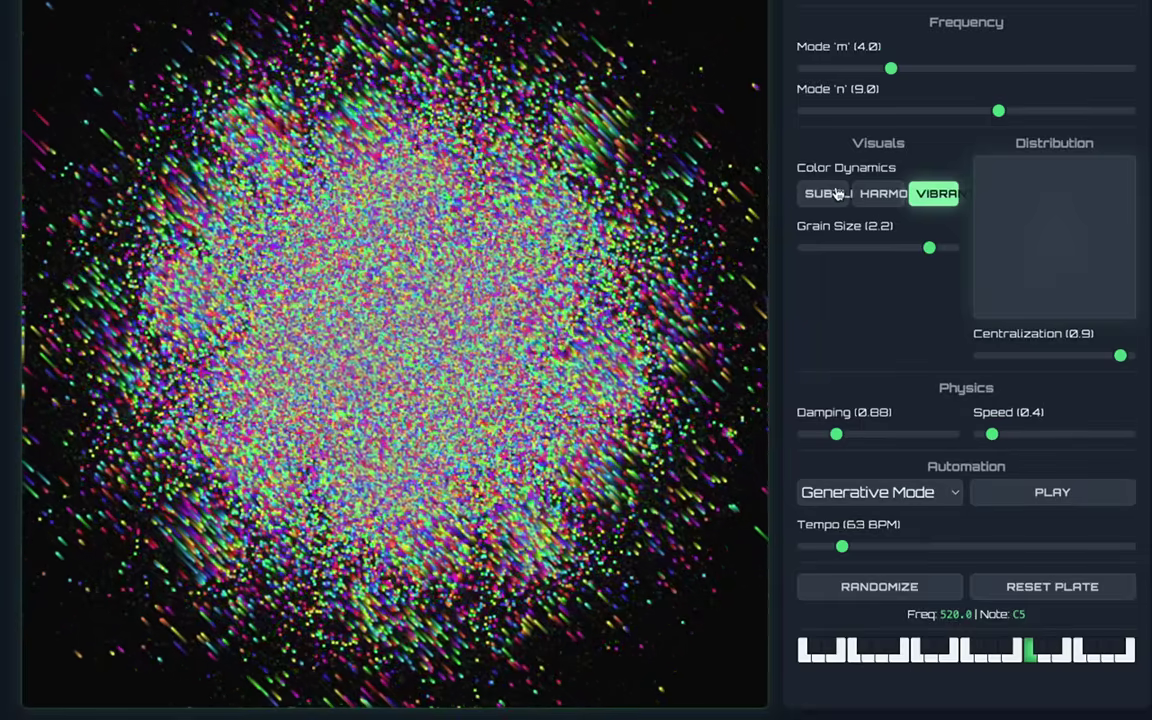